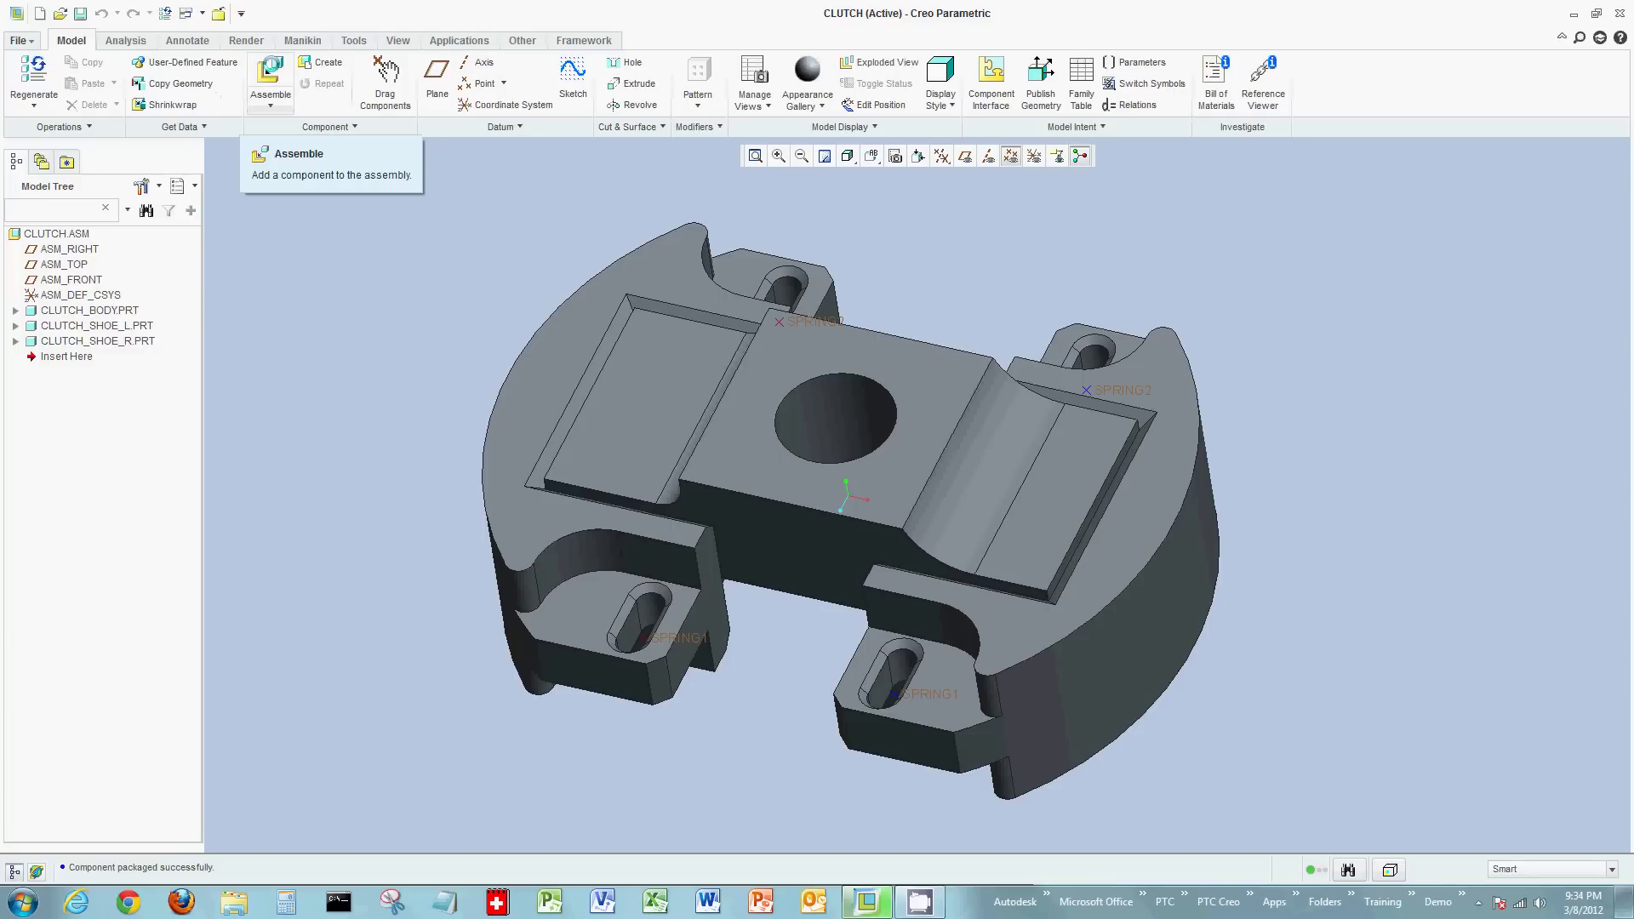
- Add clutch_spring.prt as a packaged, unconstrained component beside the clutch body, then select it in the tree
click(271, 77)
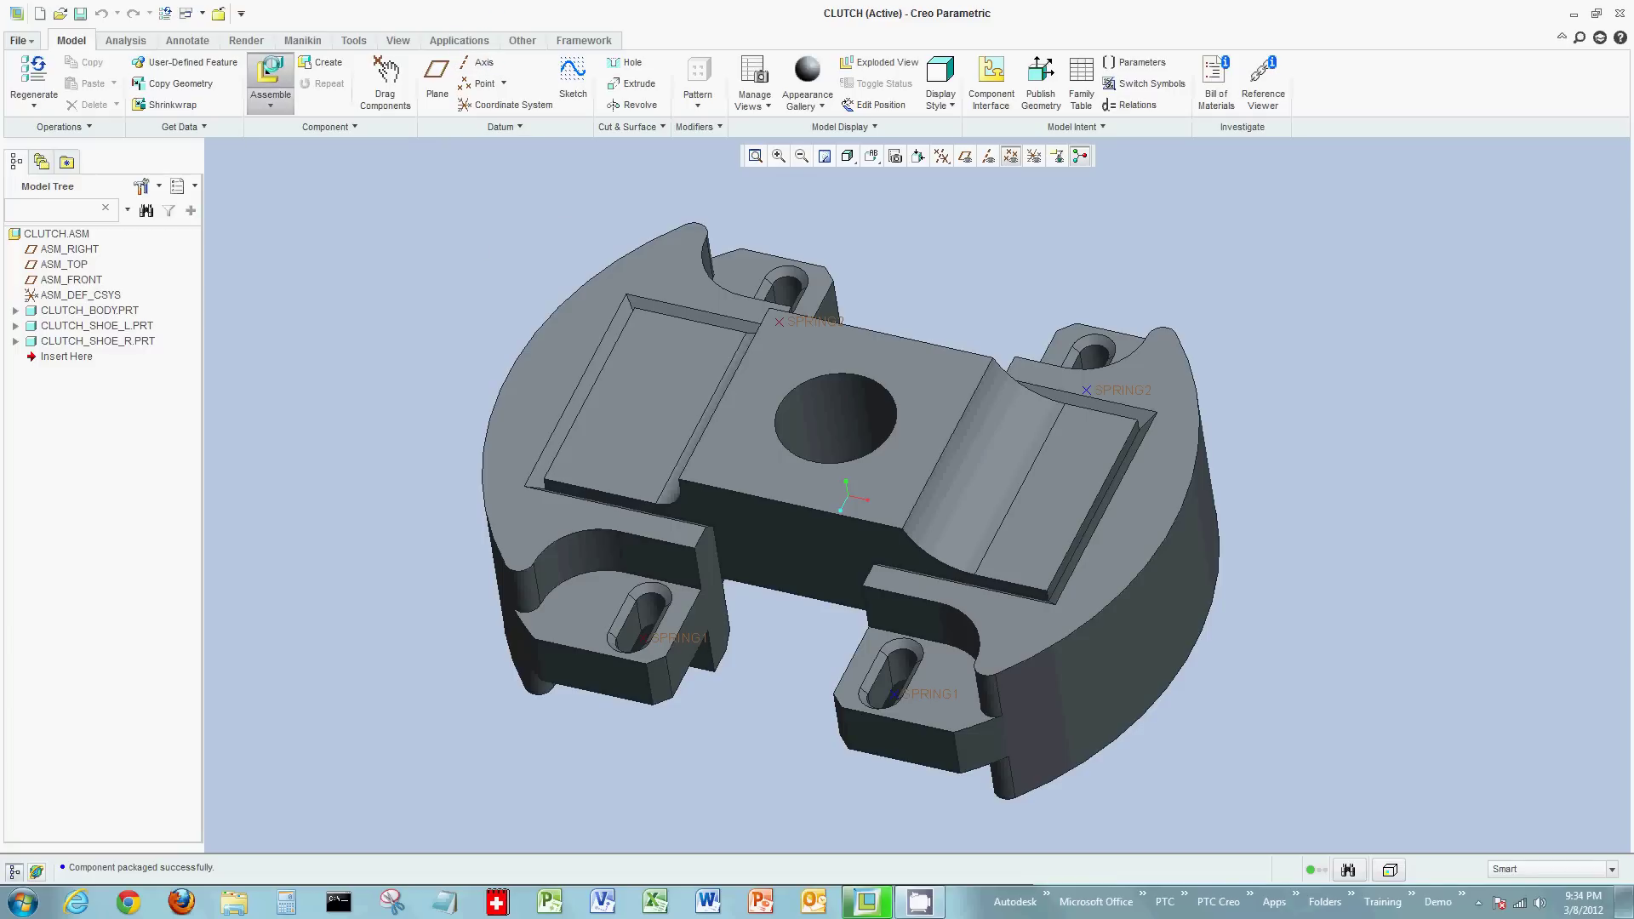
click(457, 377)
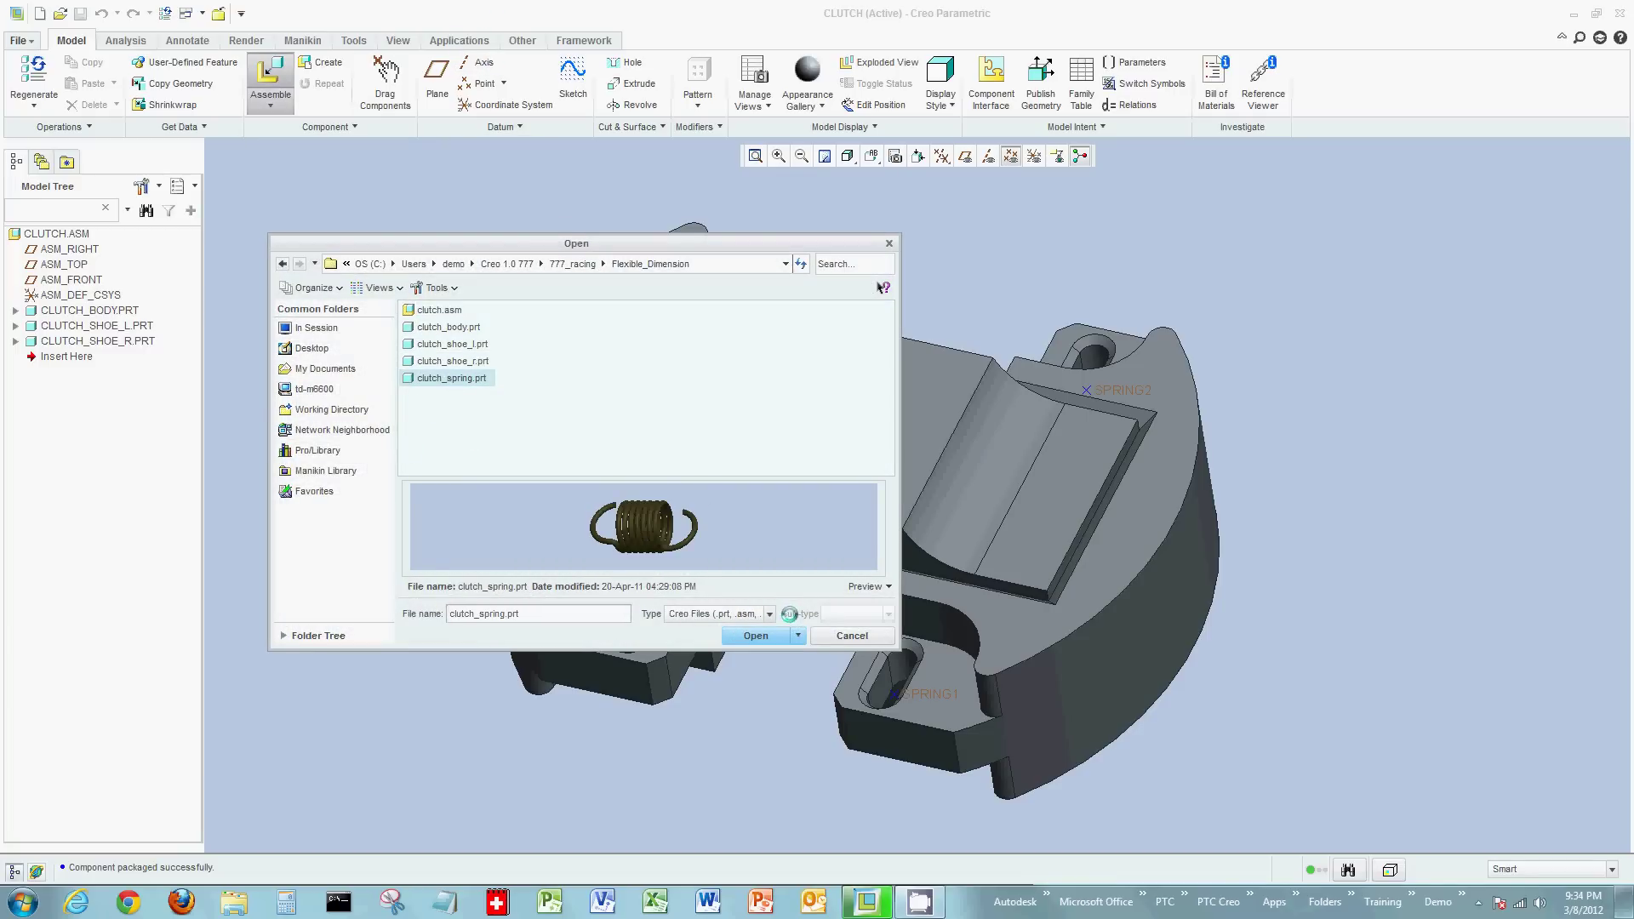
click(766, 635)
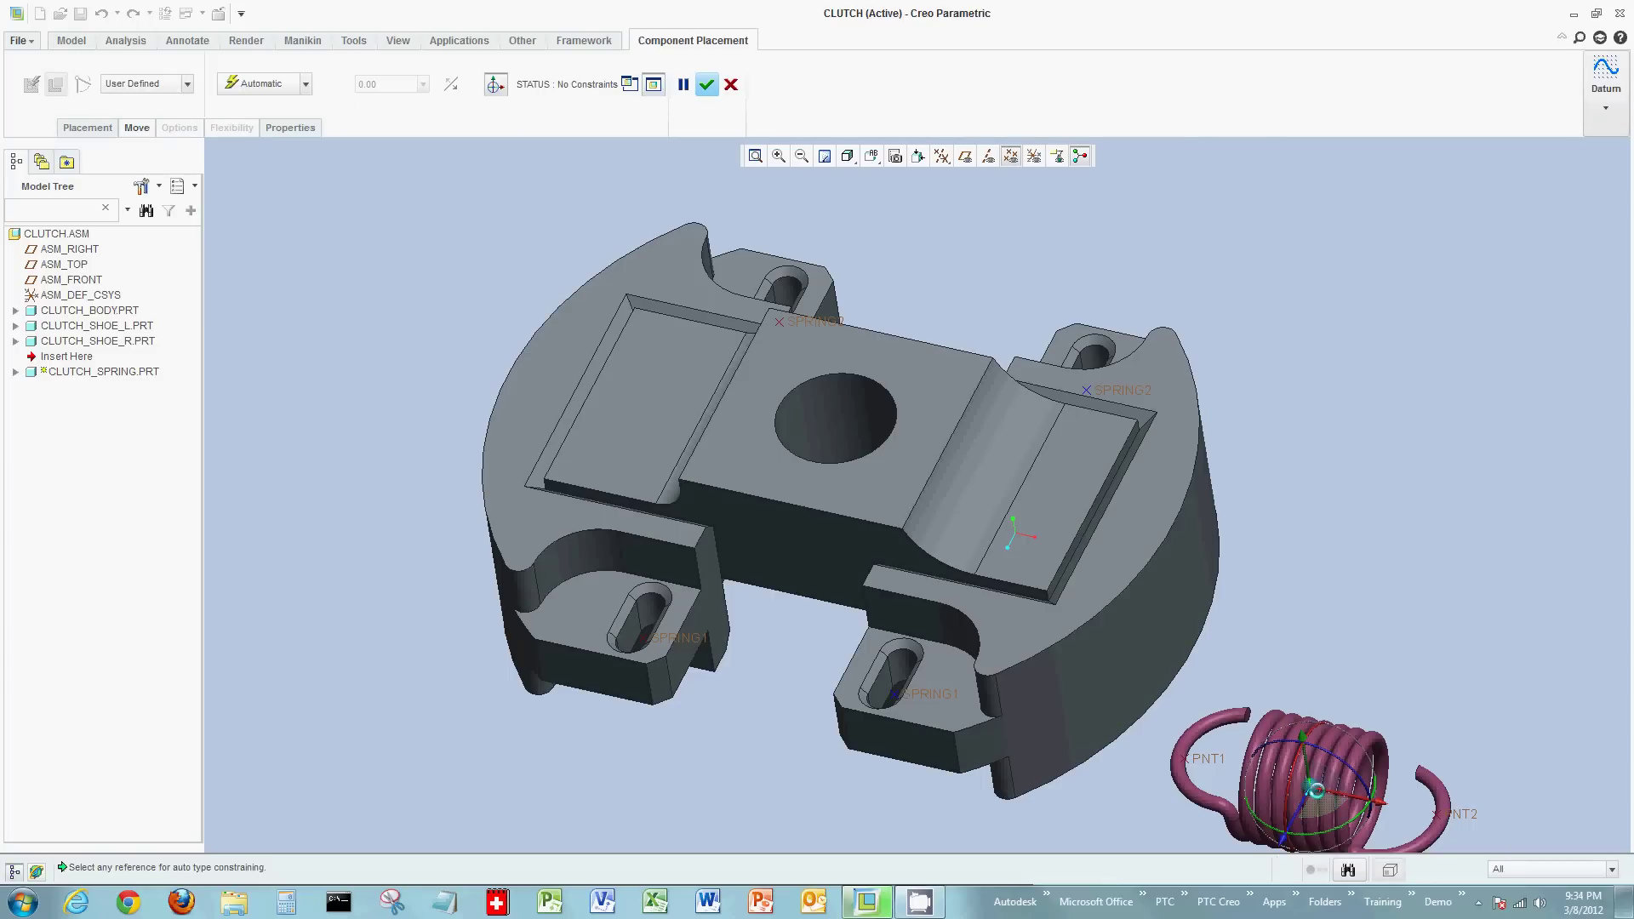
drag(1315, 790, 1348, 688)
middle_click(1357, 443)
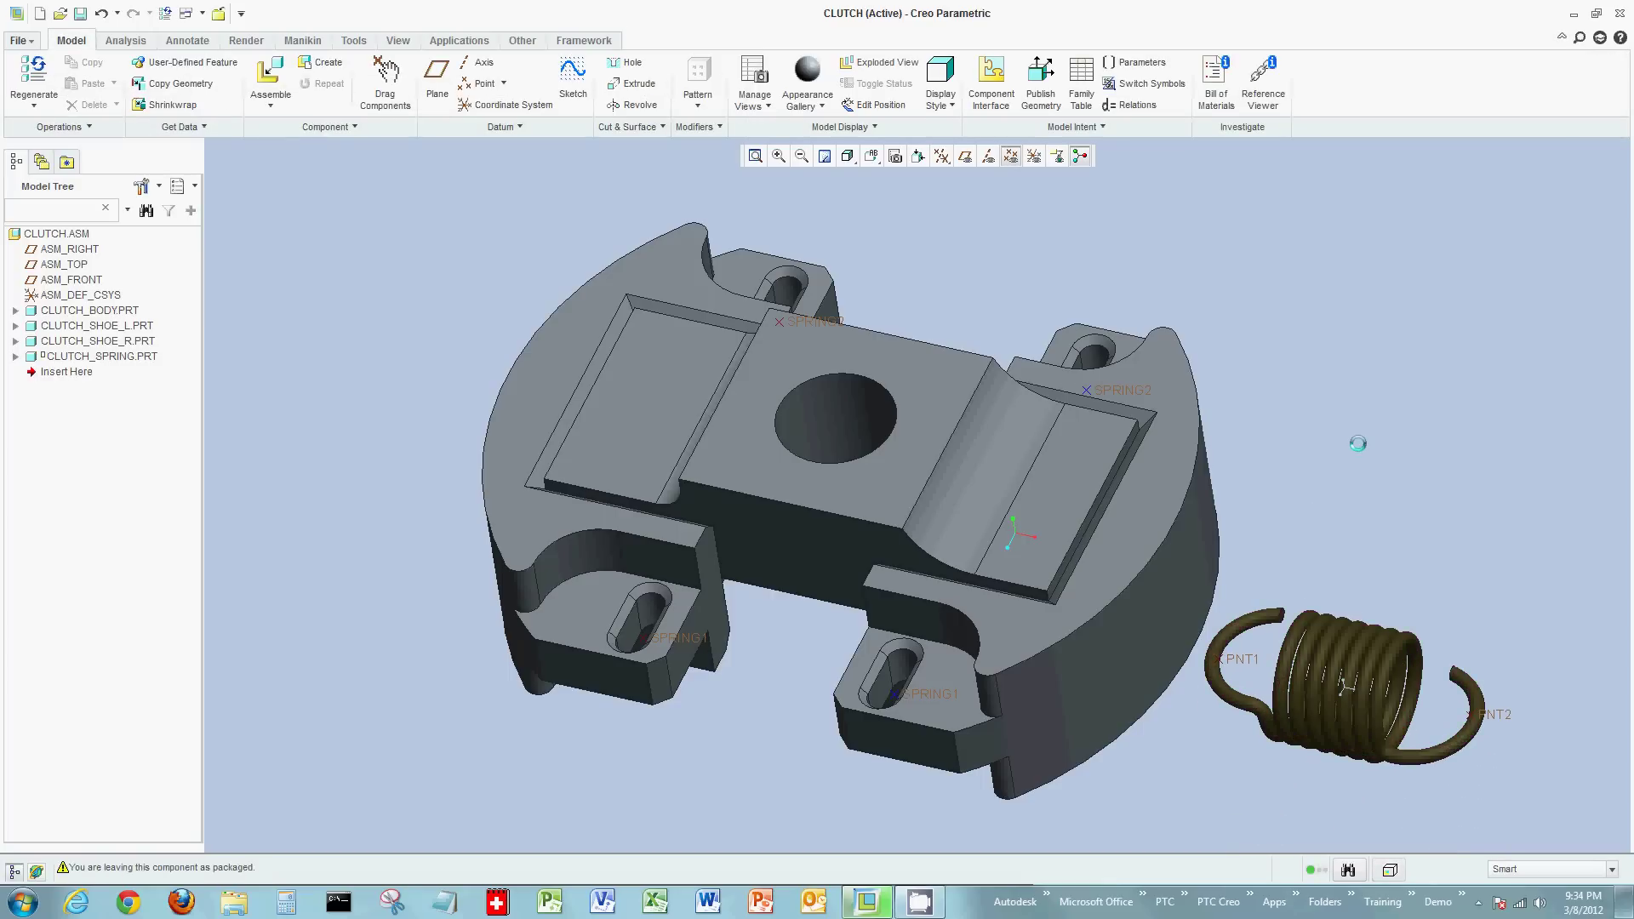
click(110, 356)
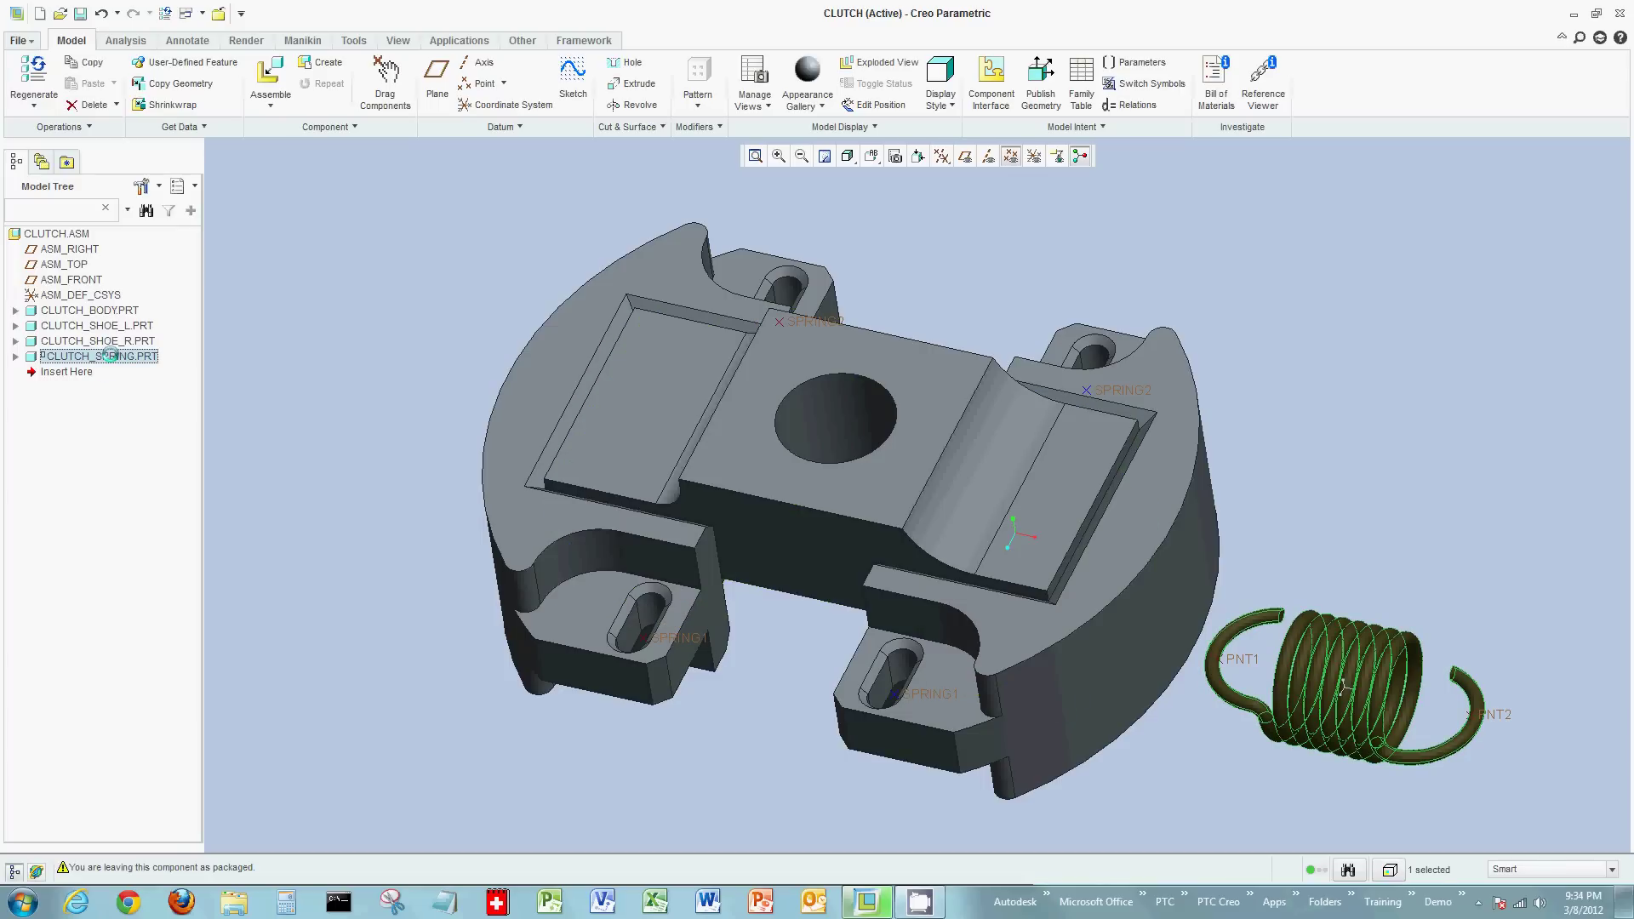
- Make CLUTCH_SPRING.PRT flexible and add its 18 length dimension to Varied Items
right_click(109, 355)
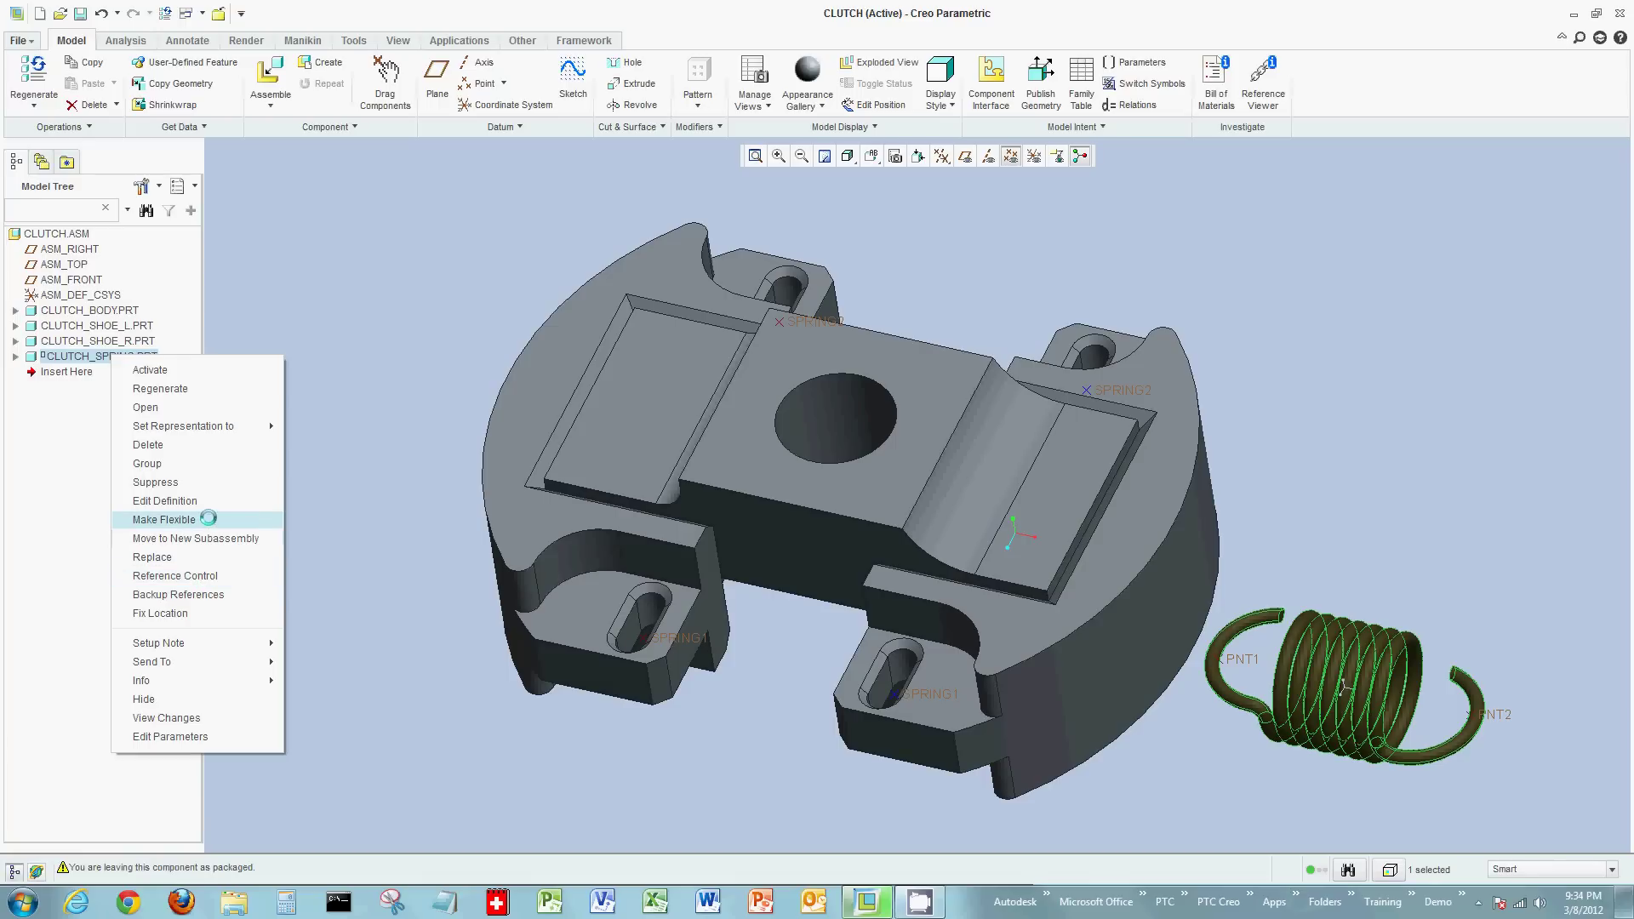
click(163, 519)
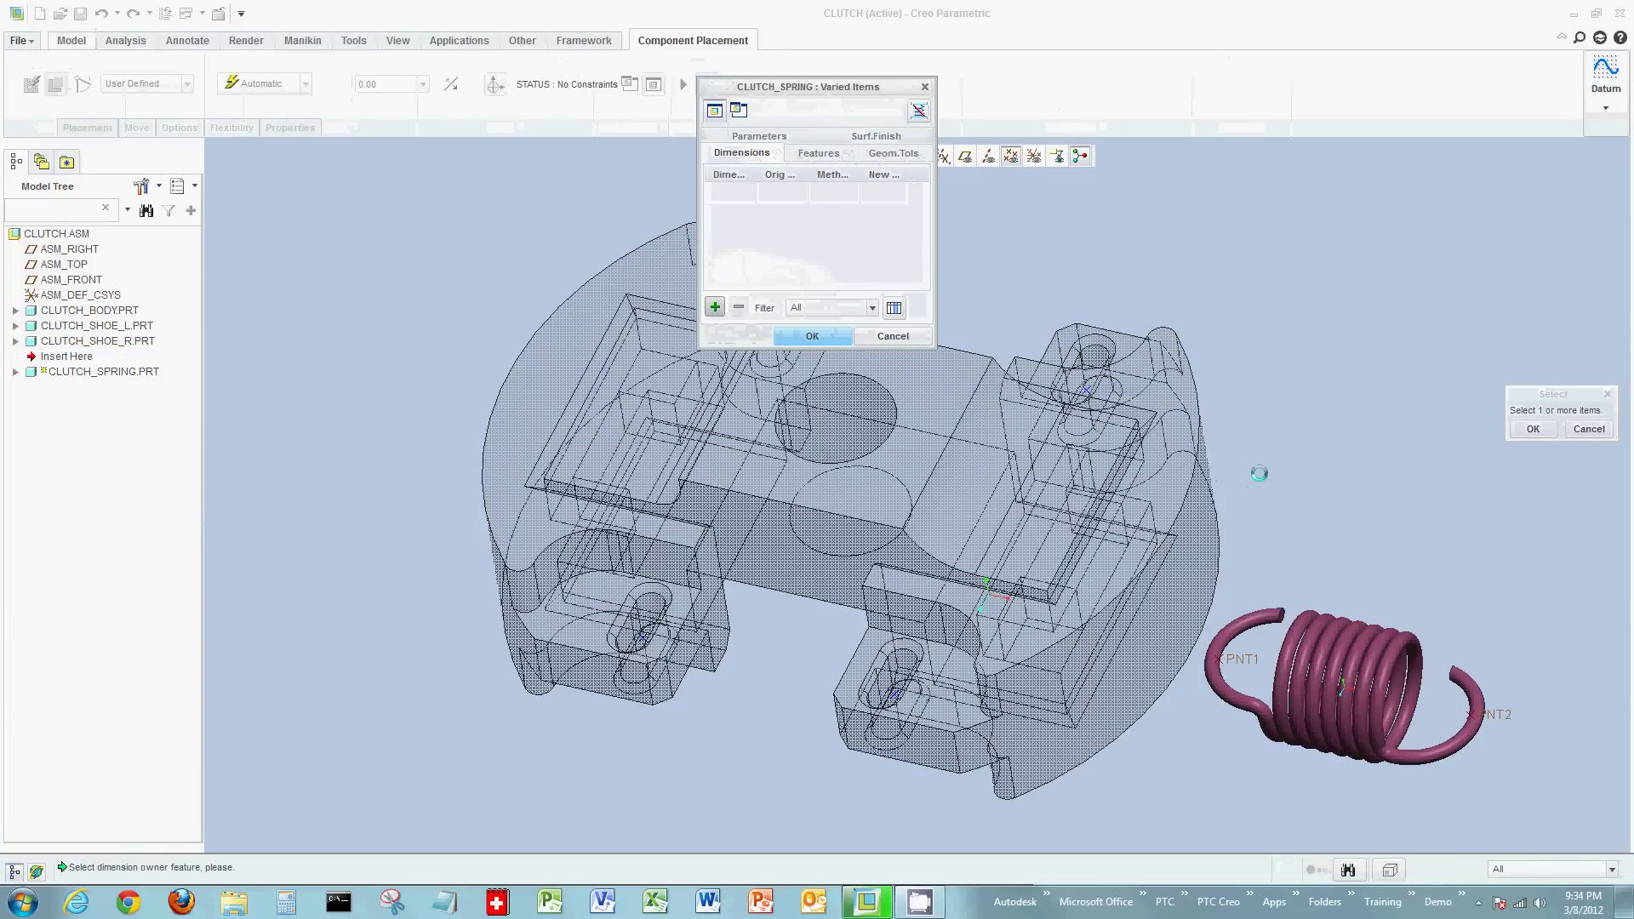
scroll(1259, 474, down, 5)
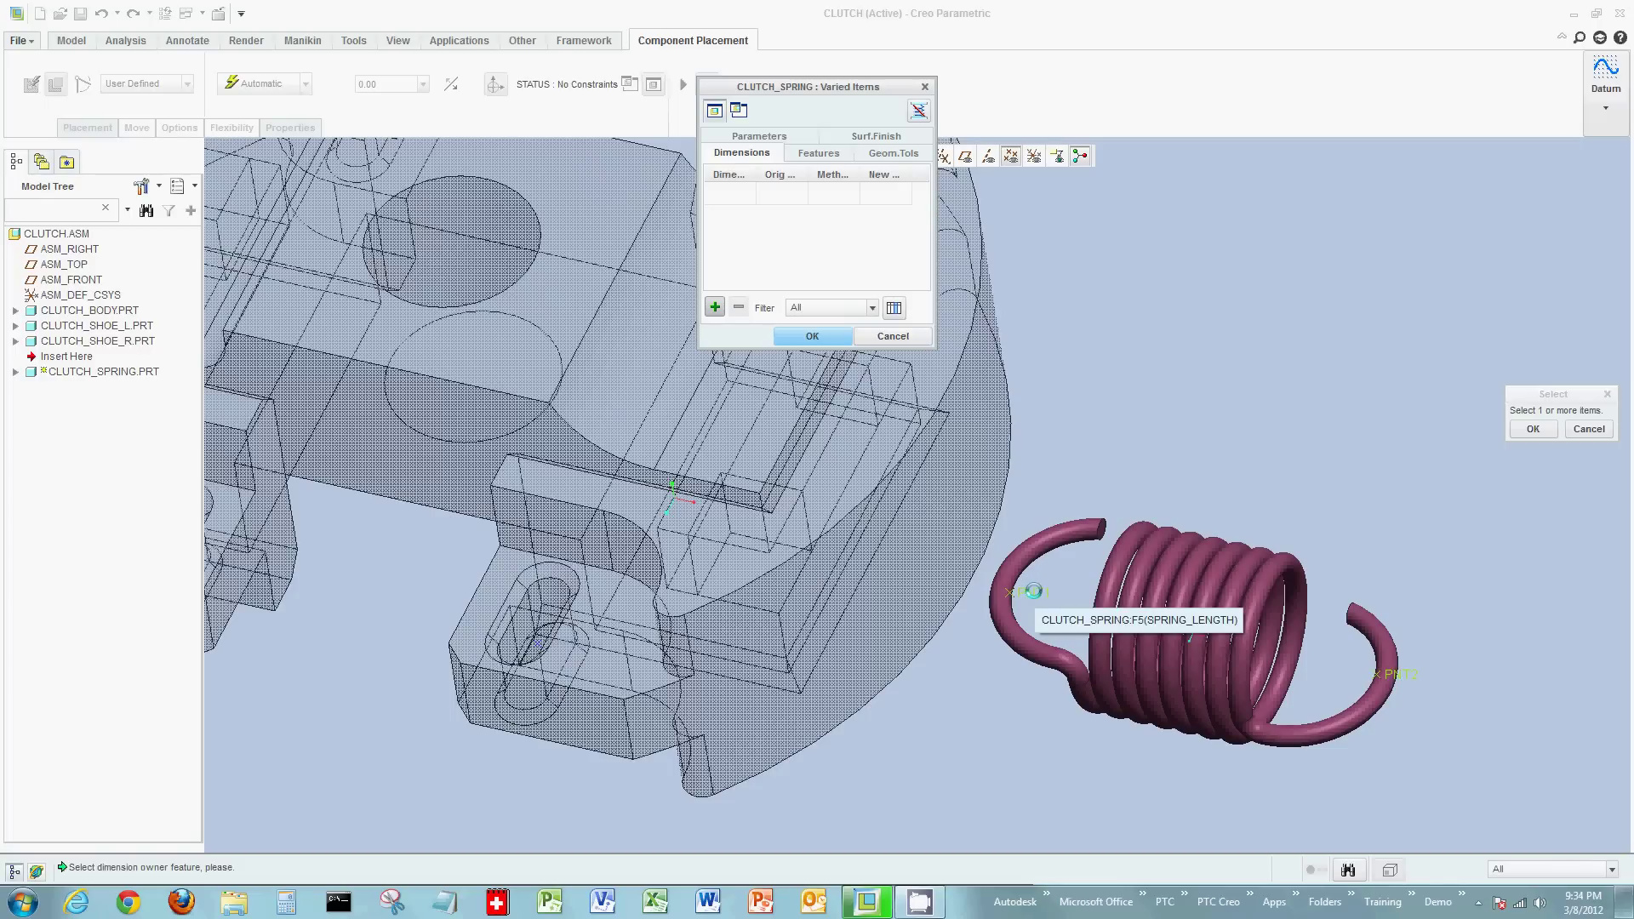
click(1033, 591)
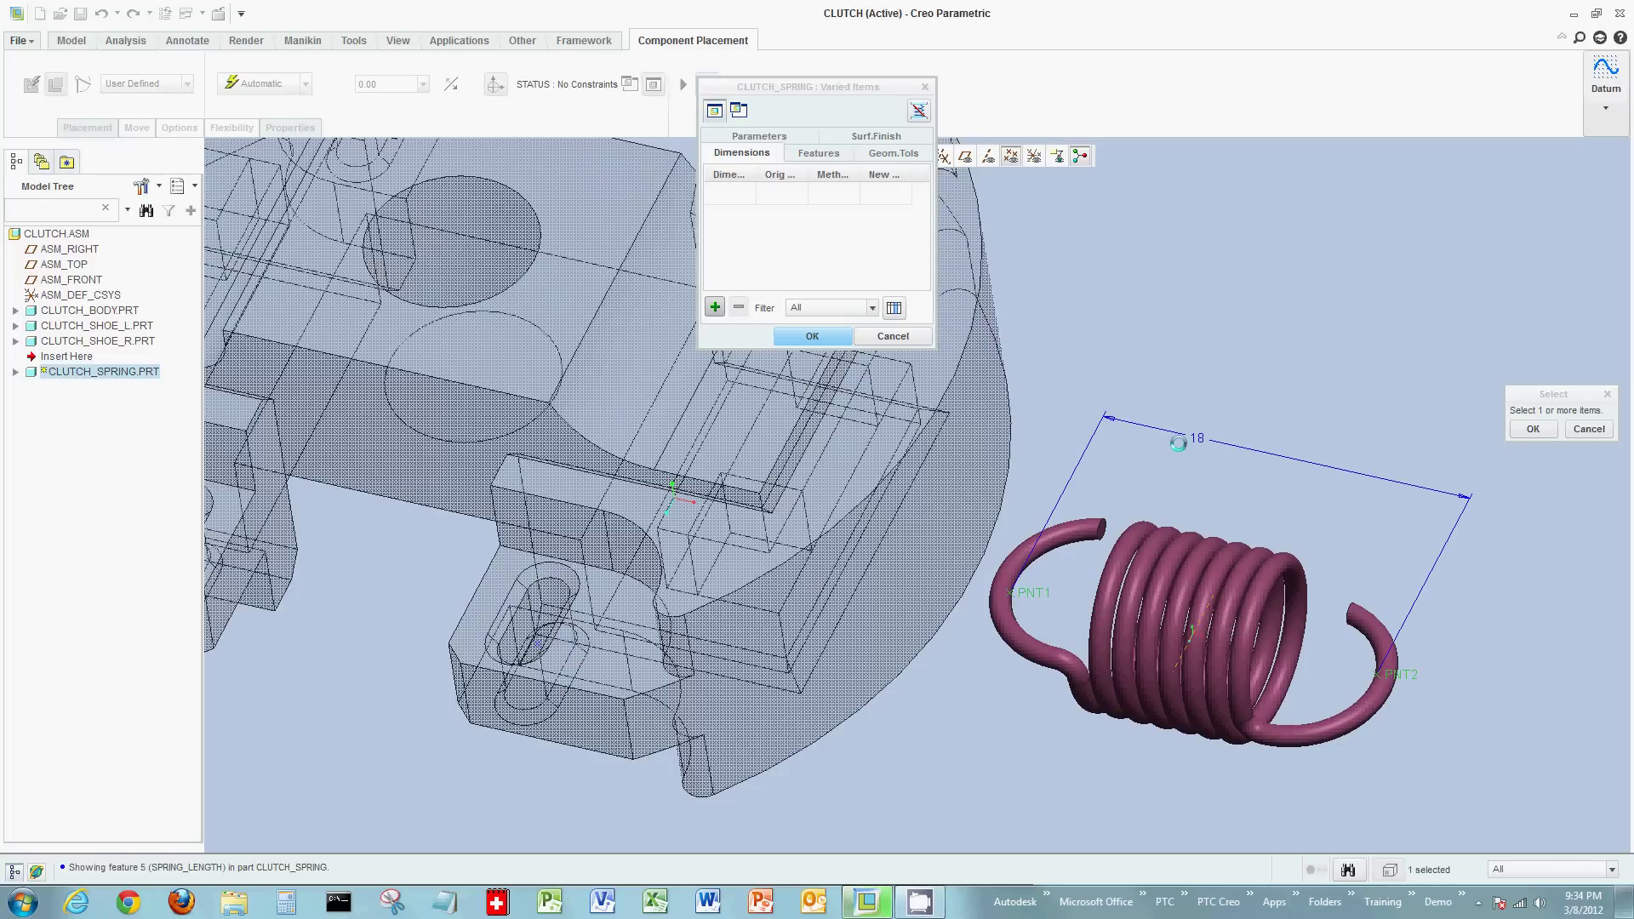
click(1195, 436)
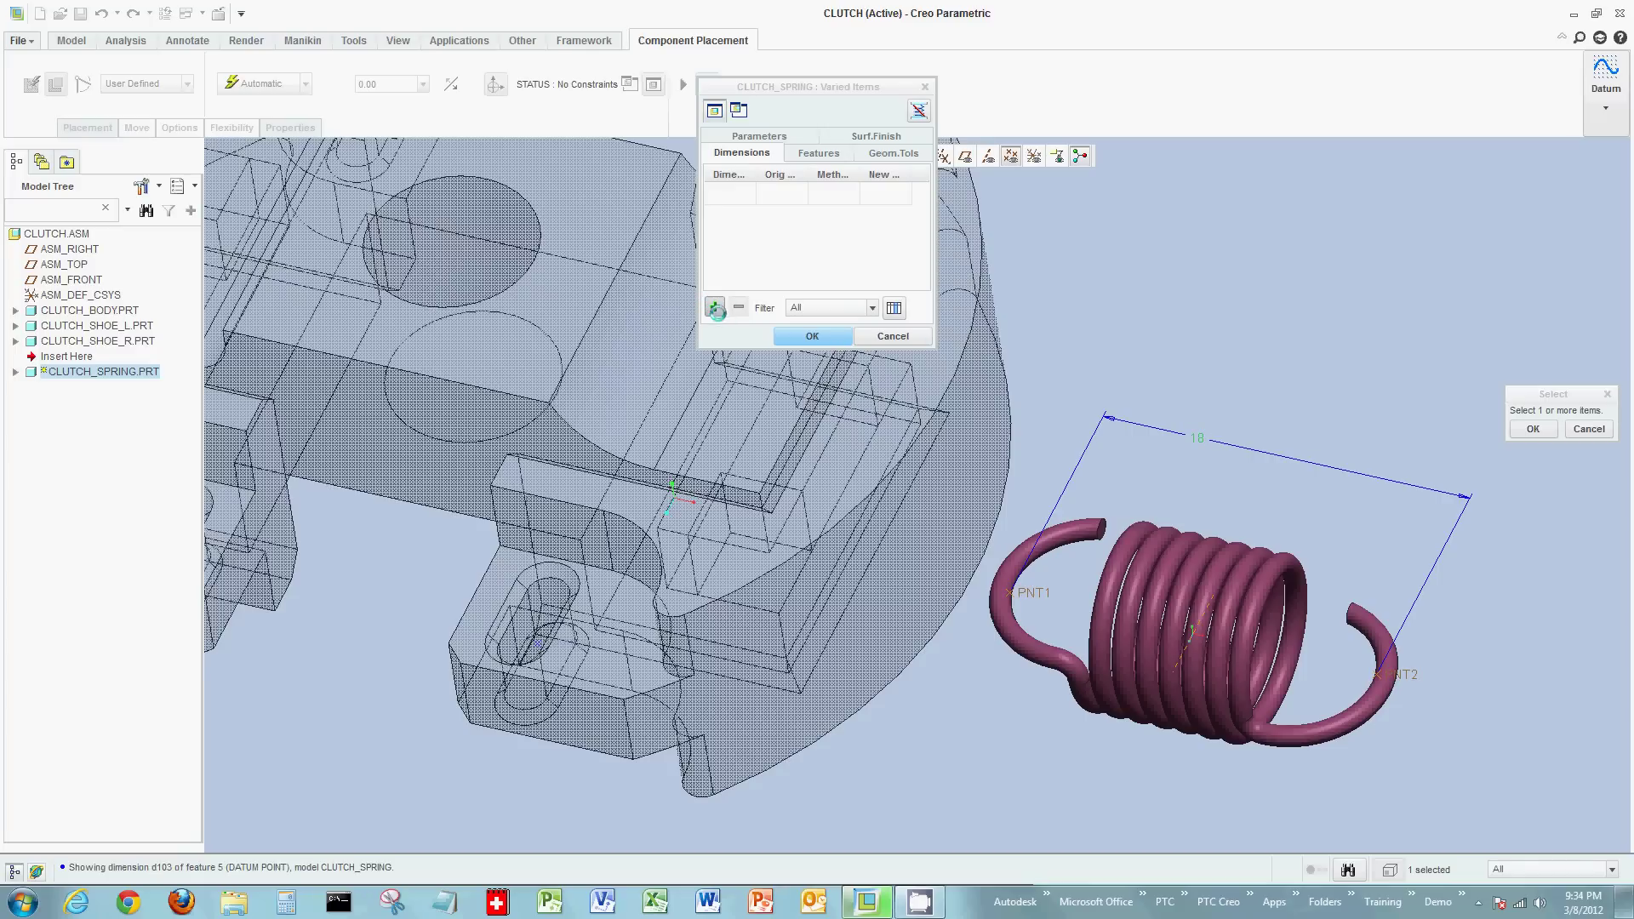
click(713, 305)
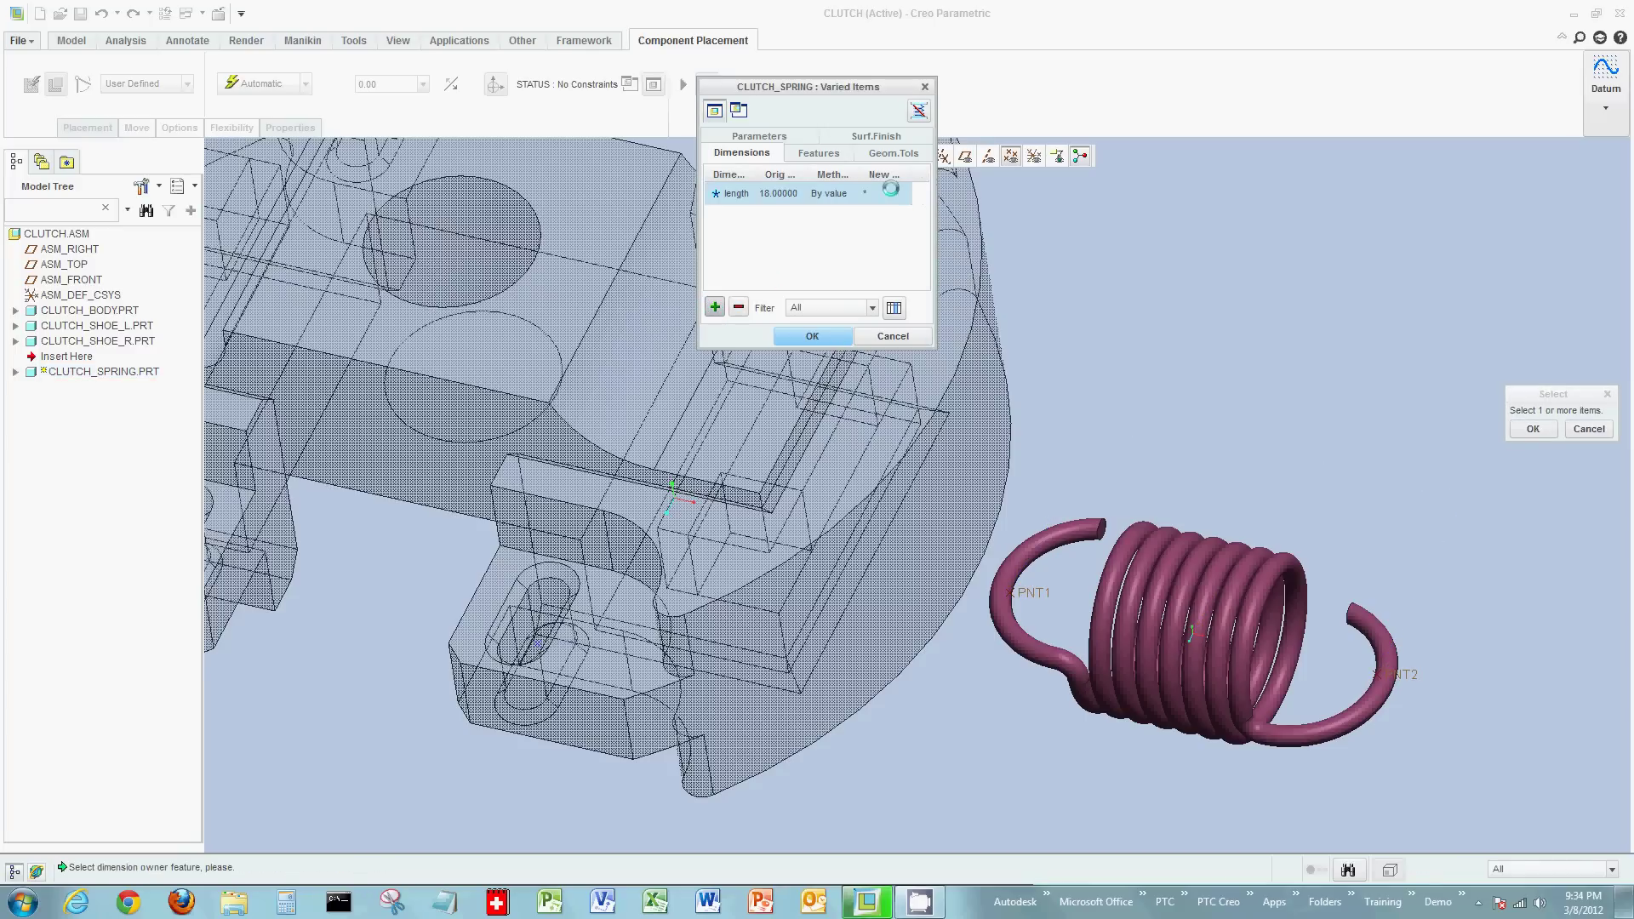
click(840, 194)
- Drive the spring length by a Distance measure between the left and right shoe datum points (18)
click(852, 194)
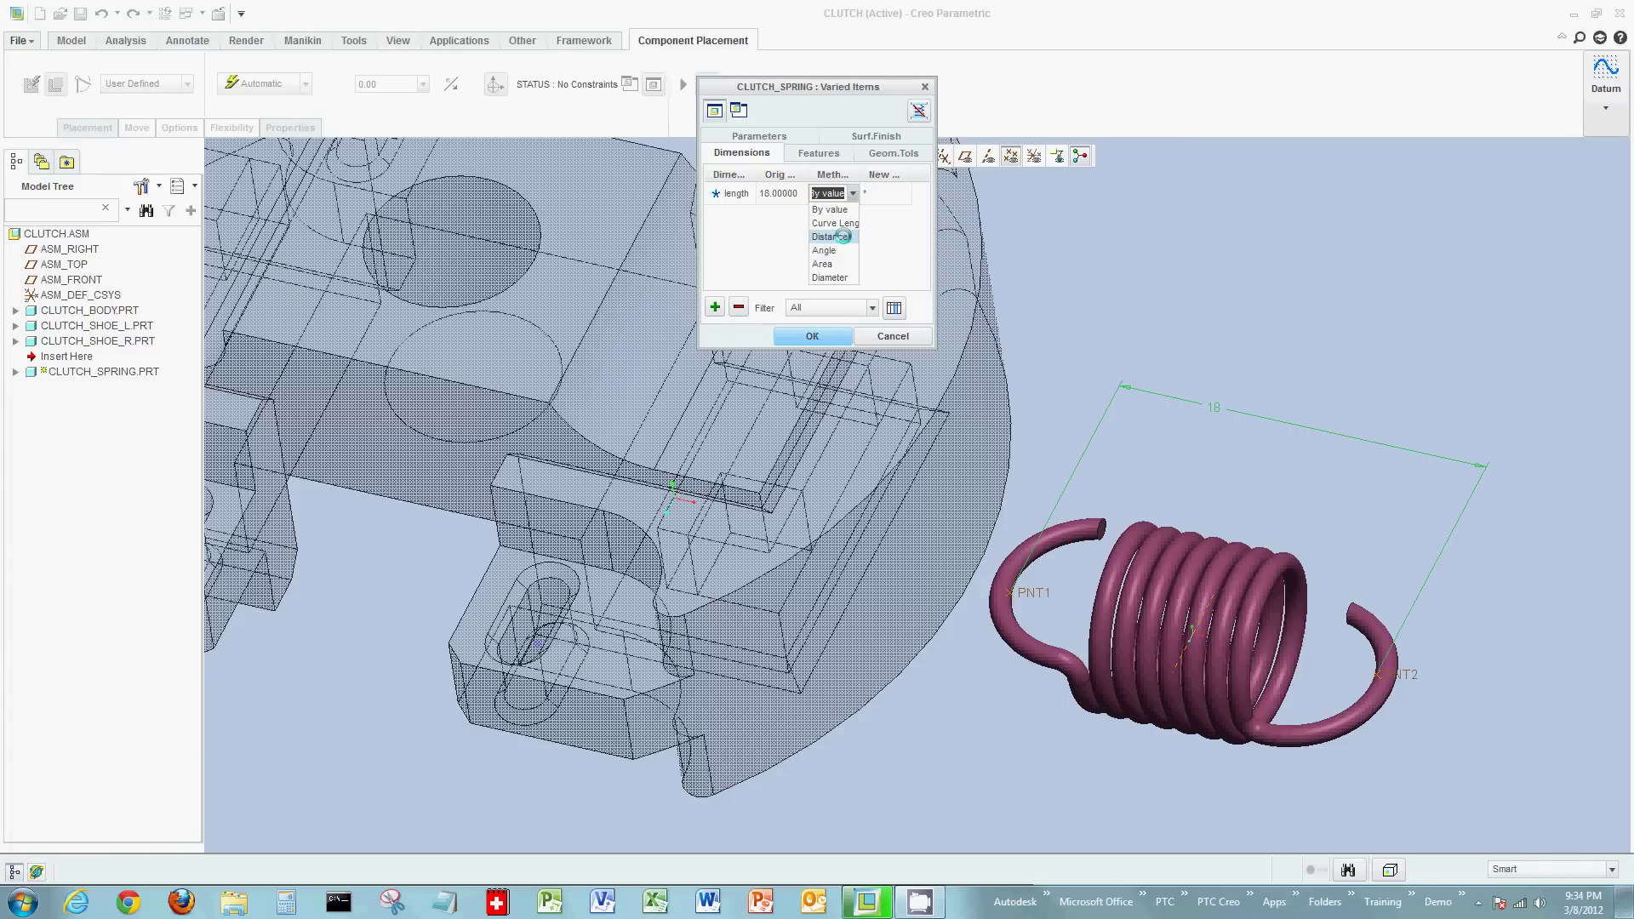
click(843, 237)
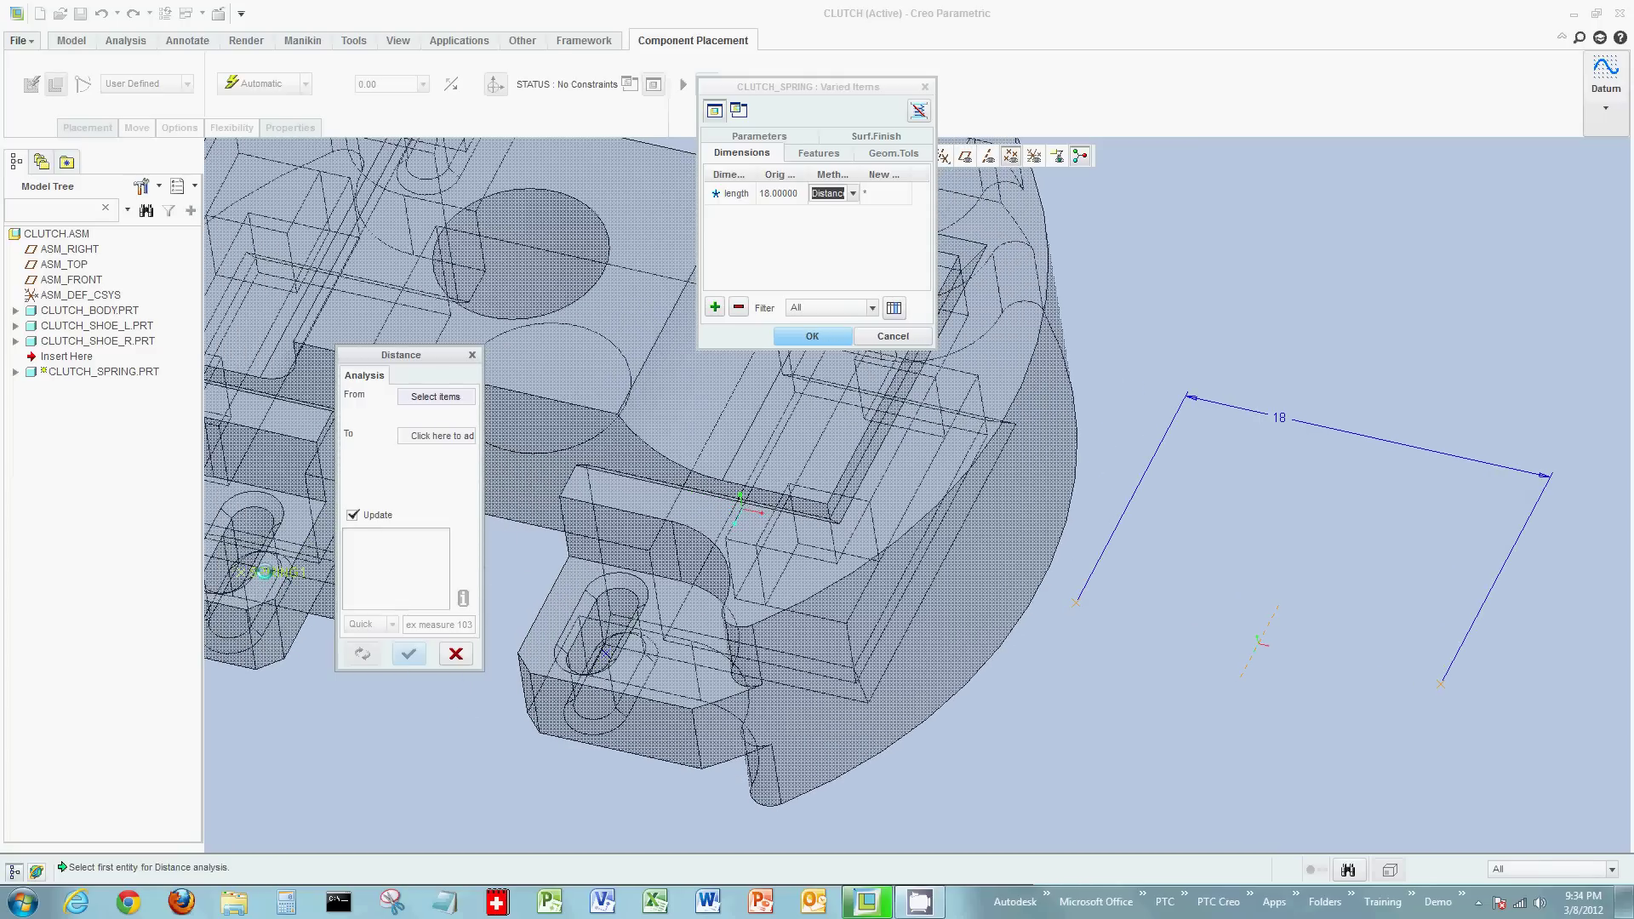
click(265, 571)
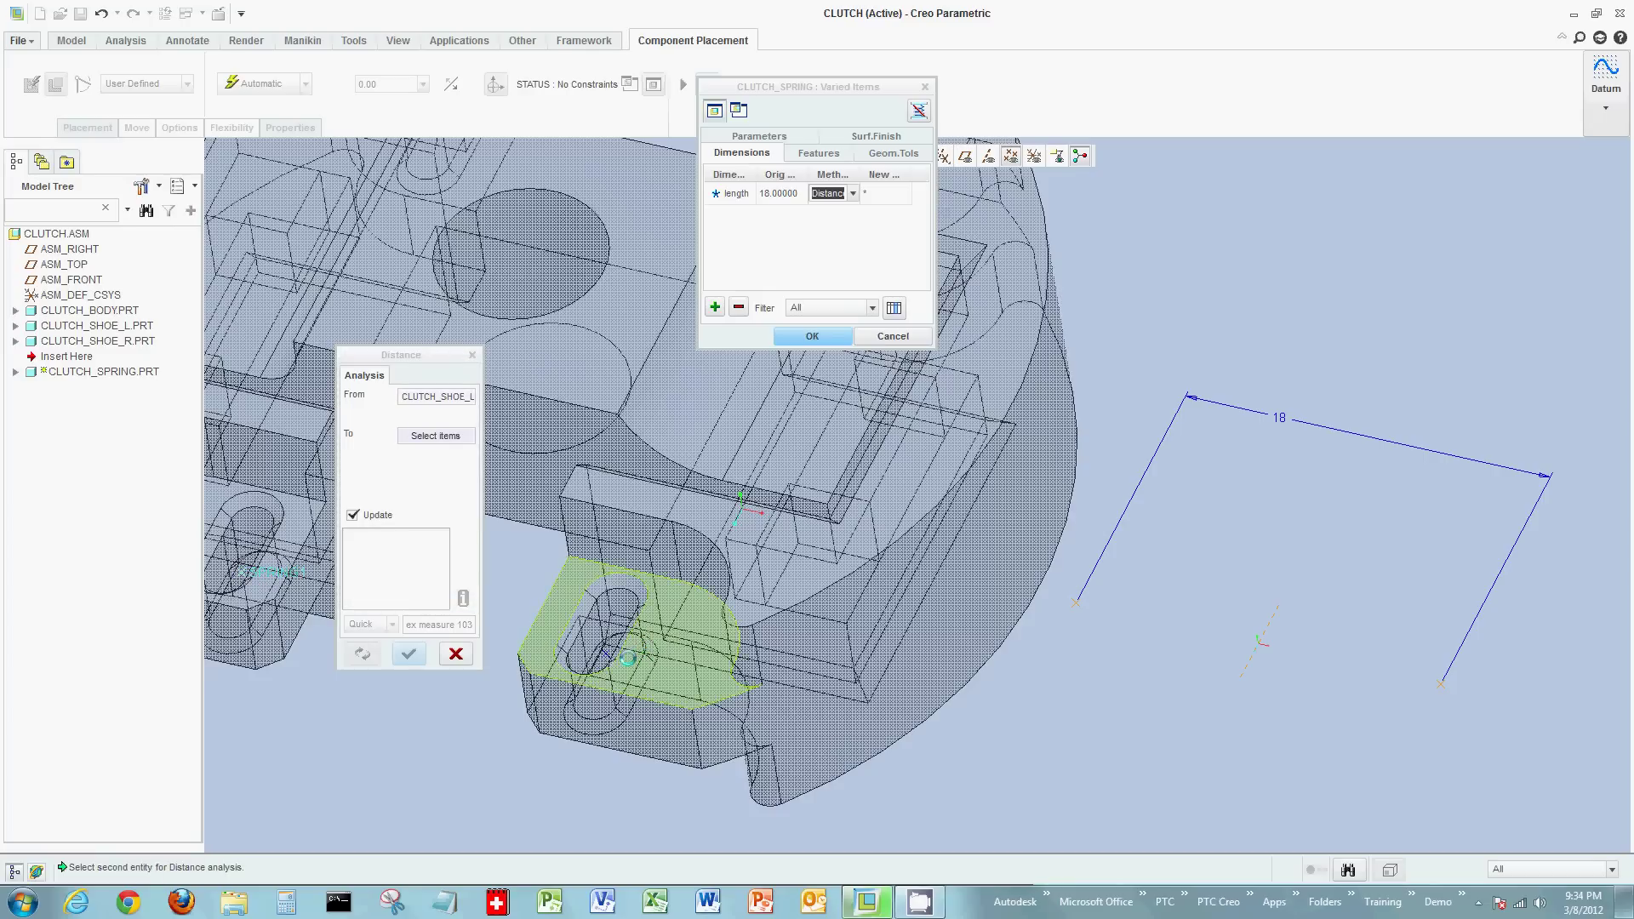
click(631, 653)
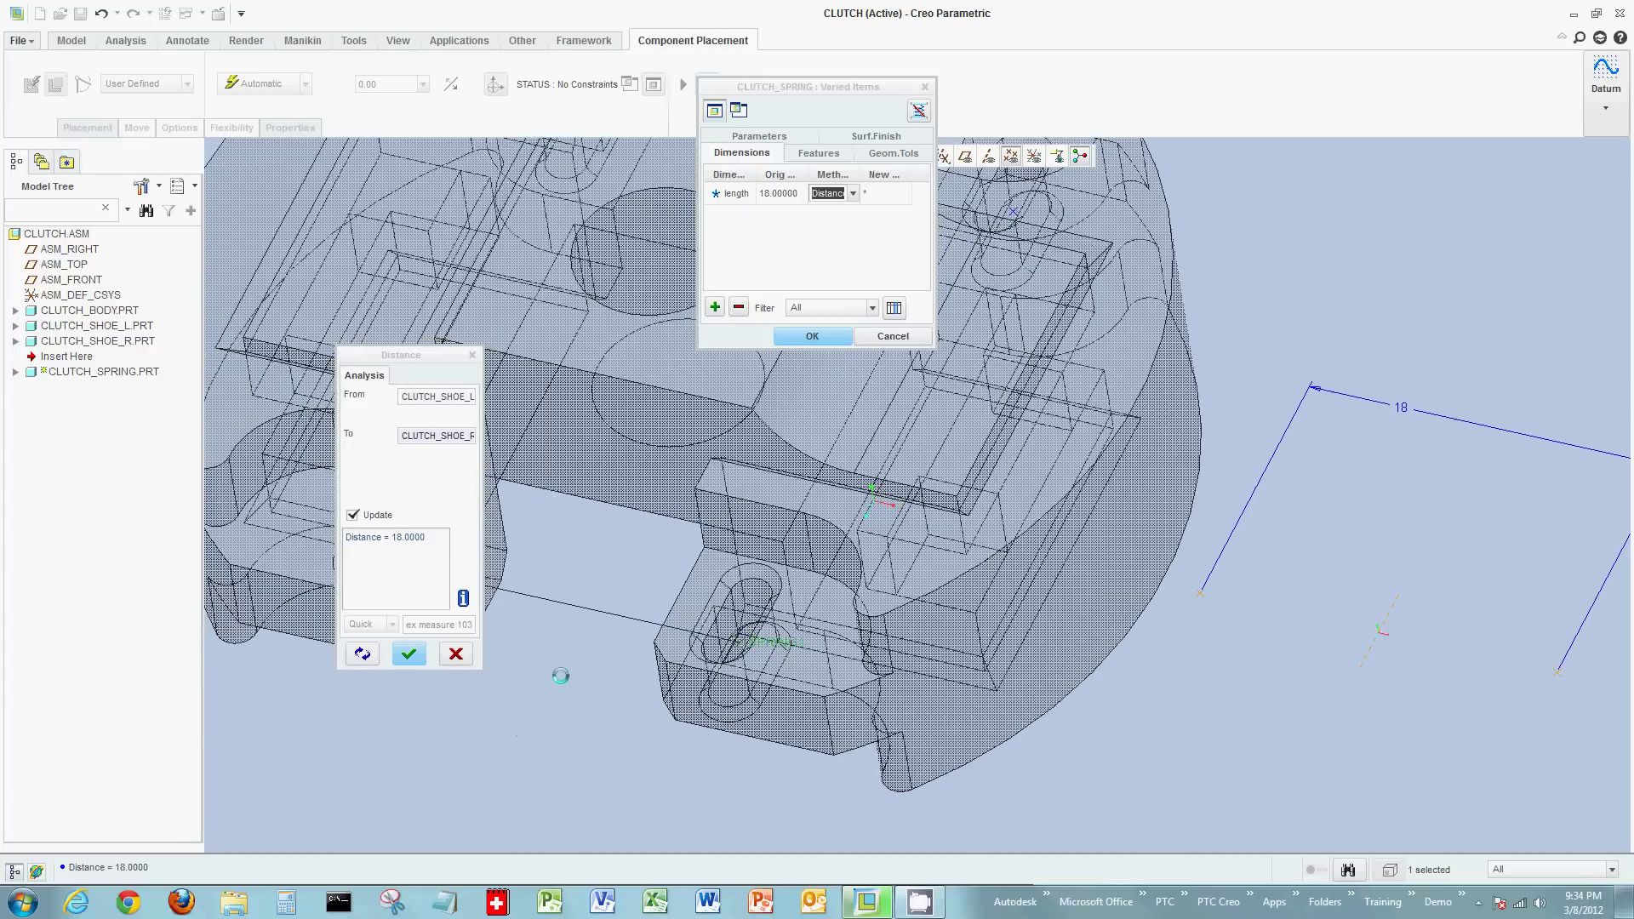
click(409, 653)
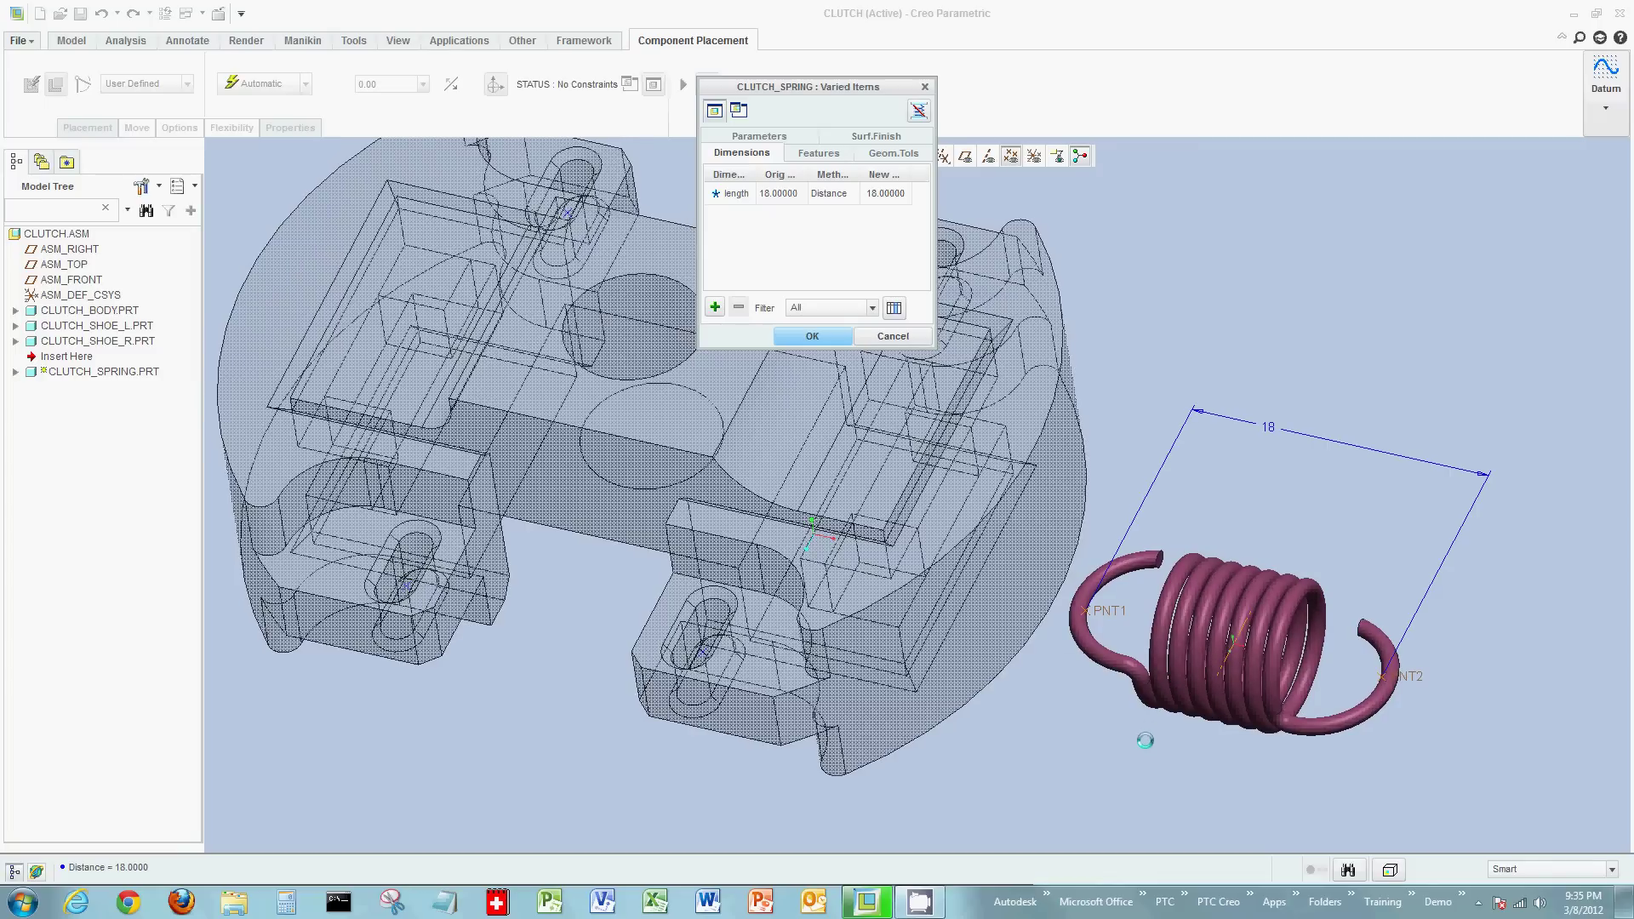
click(812, 335)
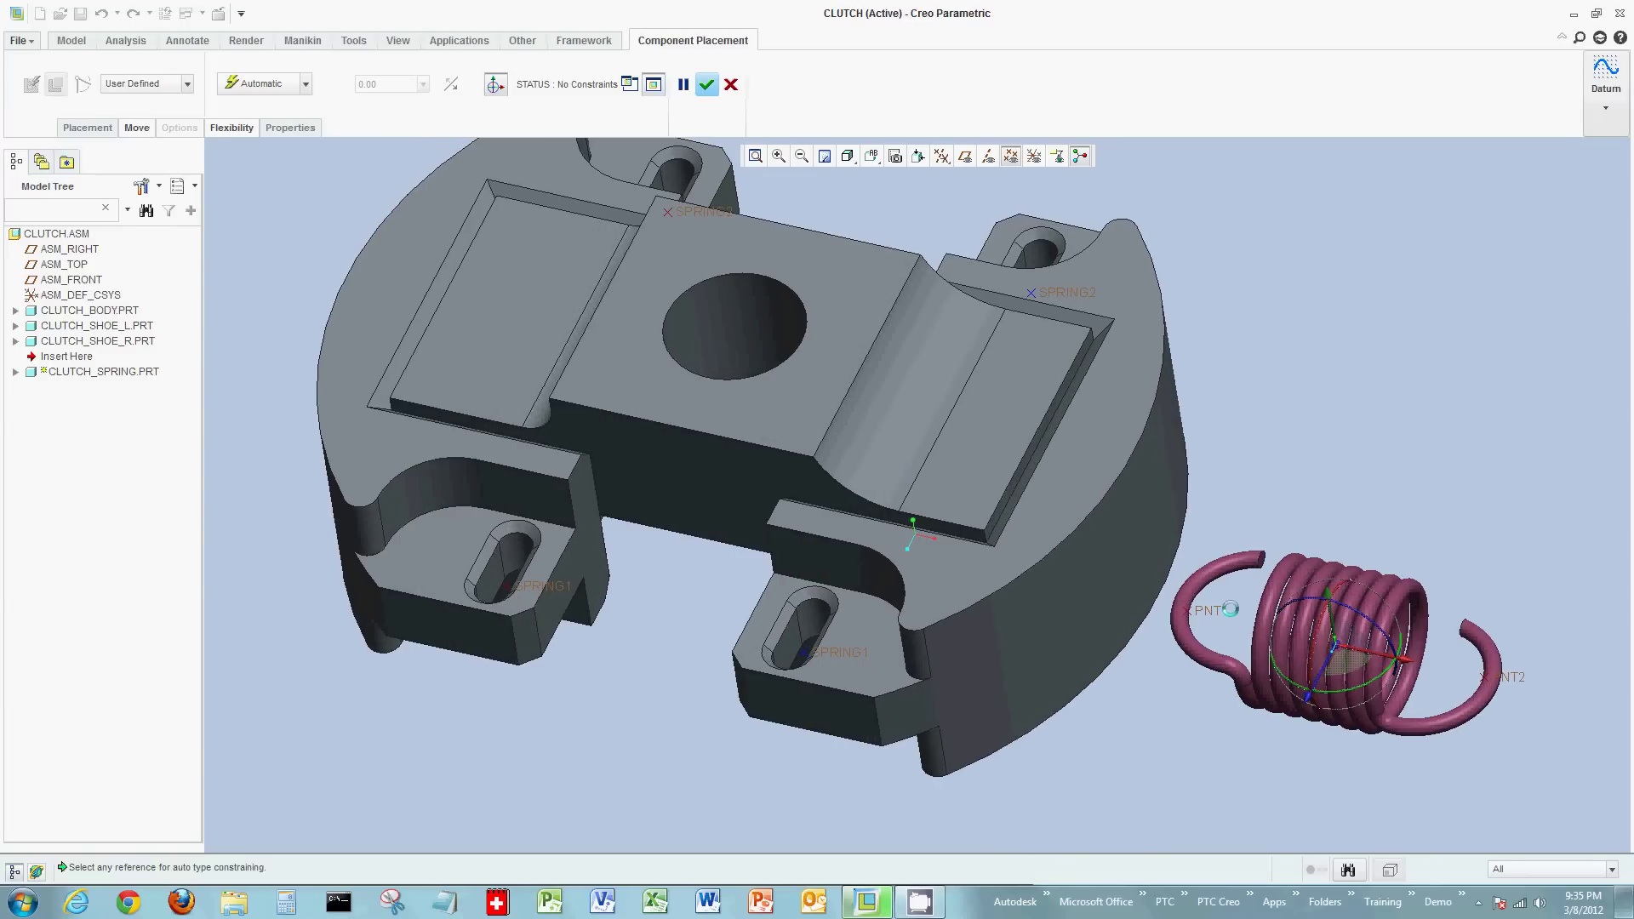
- Constrain the spring's PNT1 and PNT2 end points coincident with the SPRING1 points on both shoes
click(1212, 610)
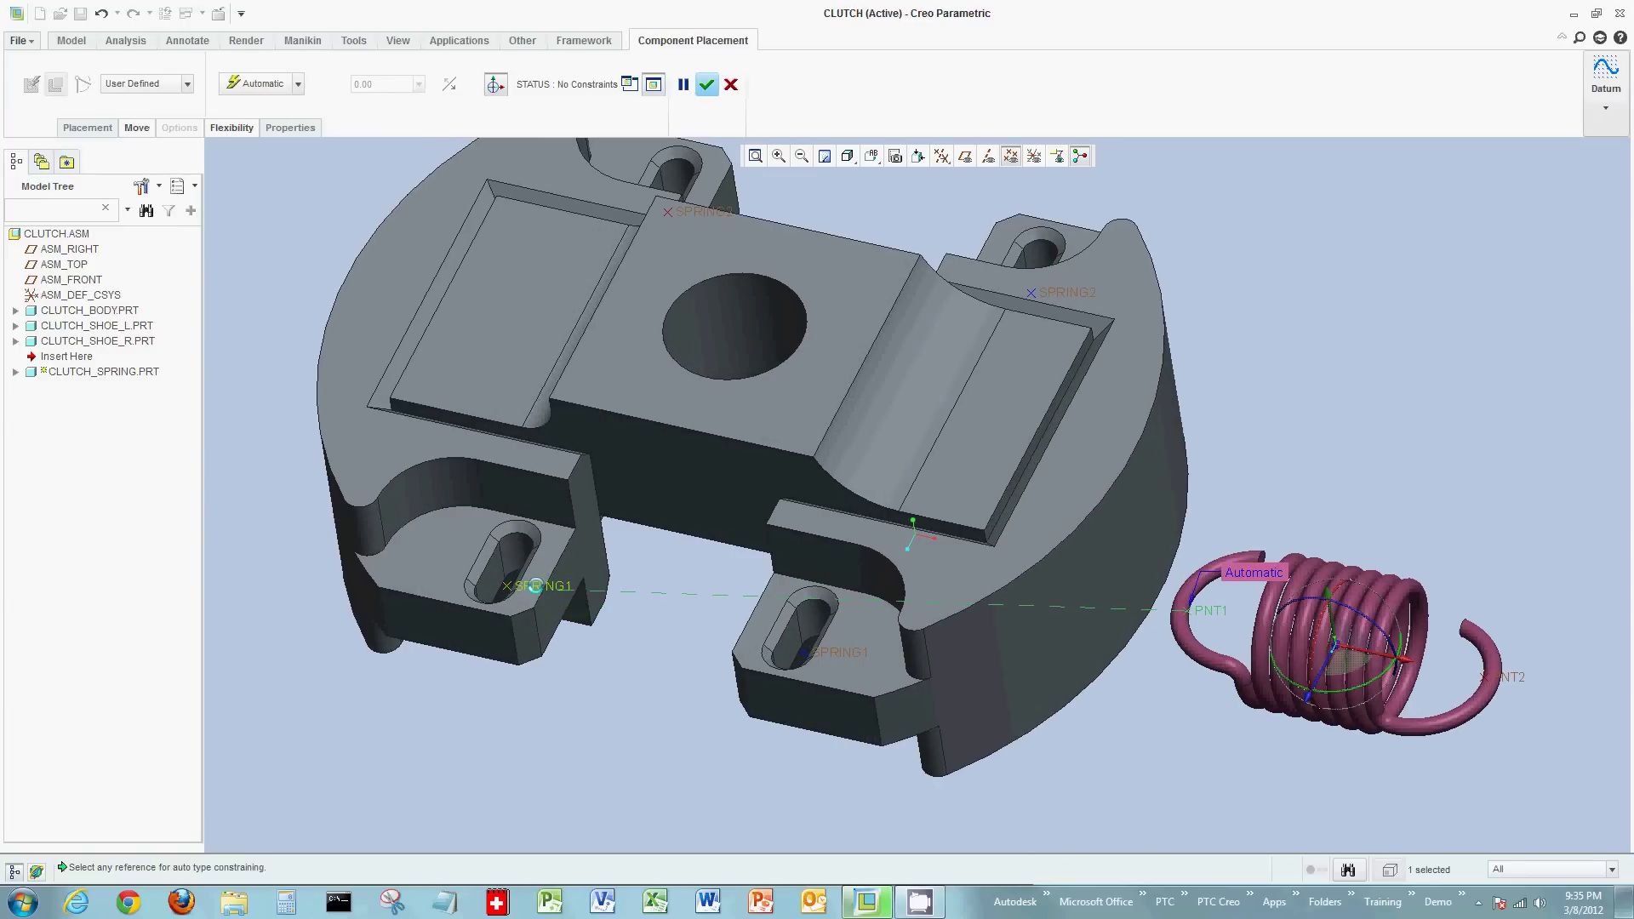
click(534, 586)
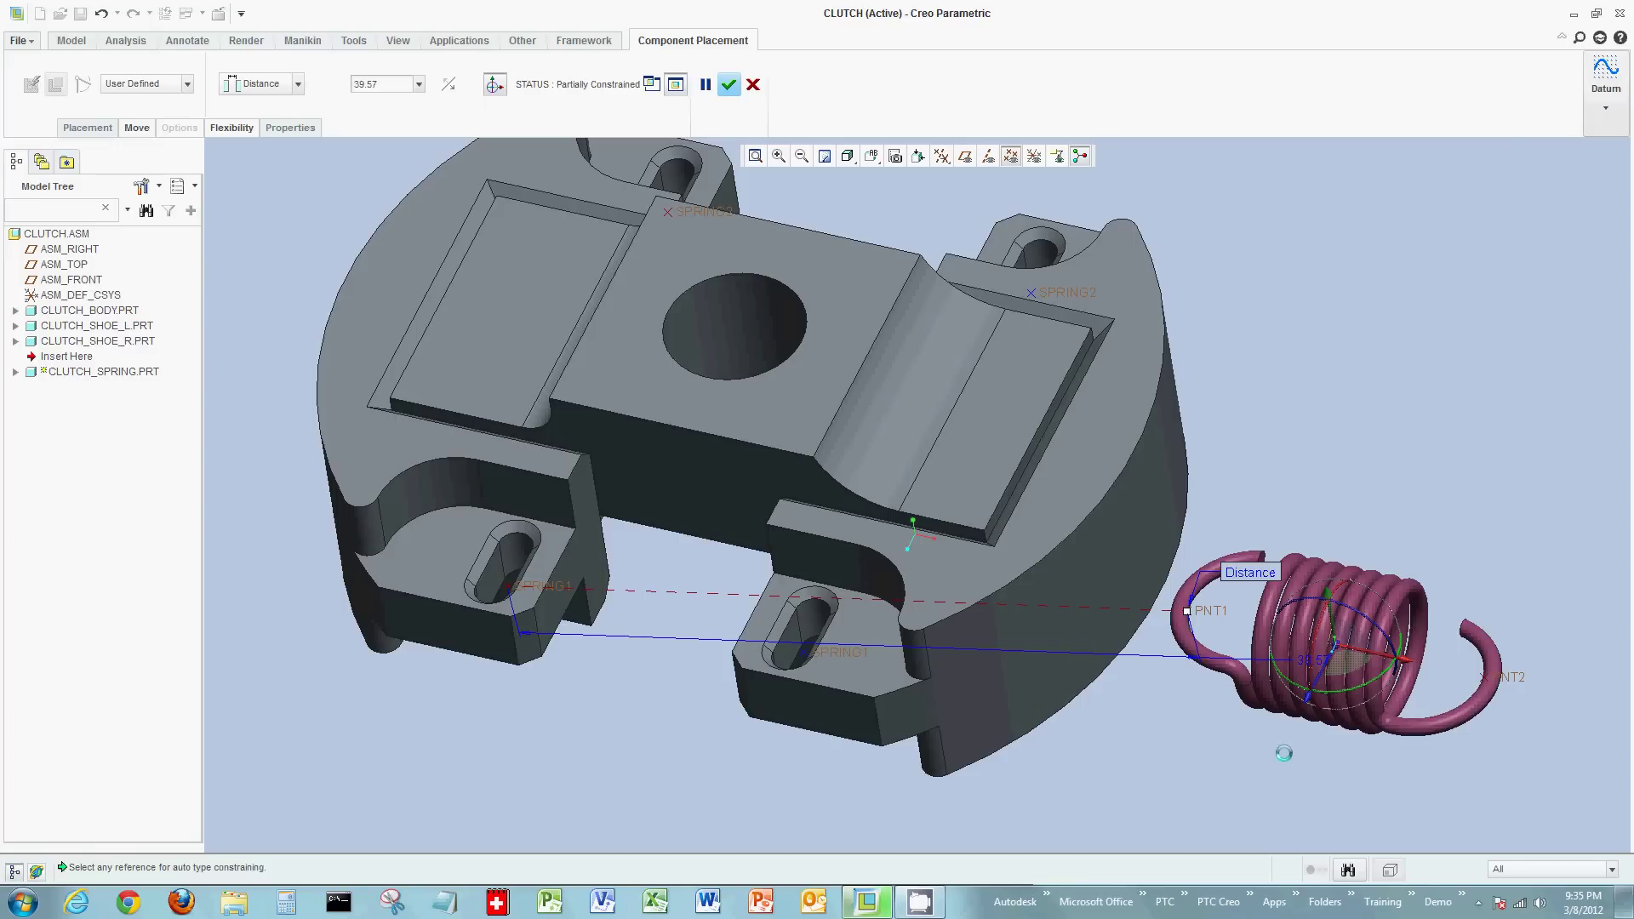
click(1517, 677)
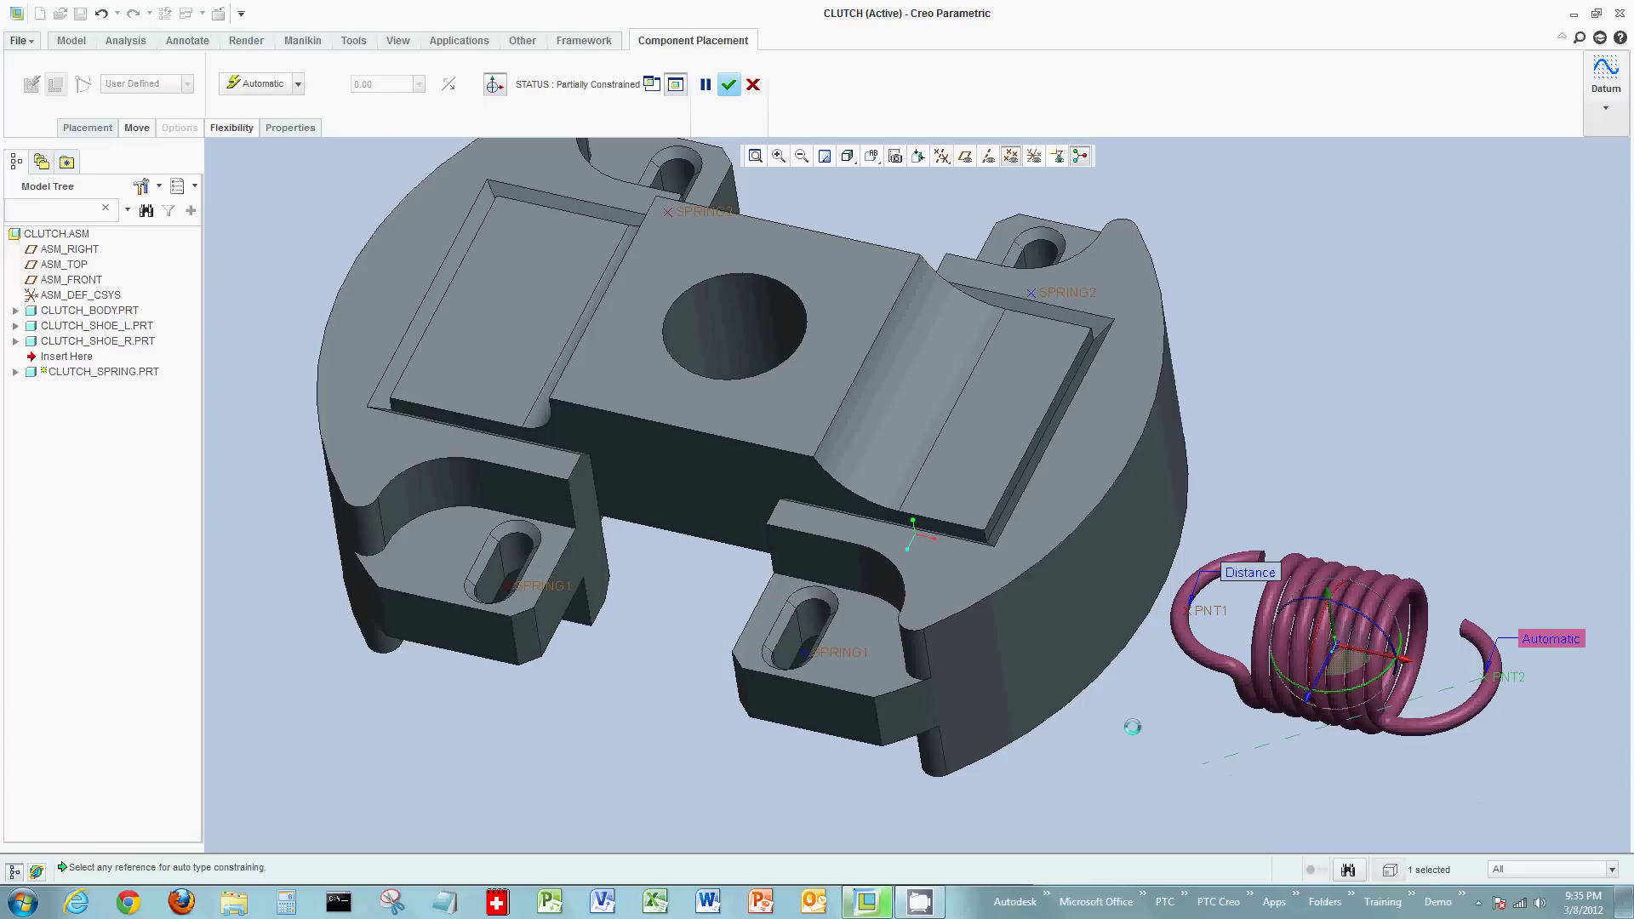
click(834, 655)
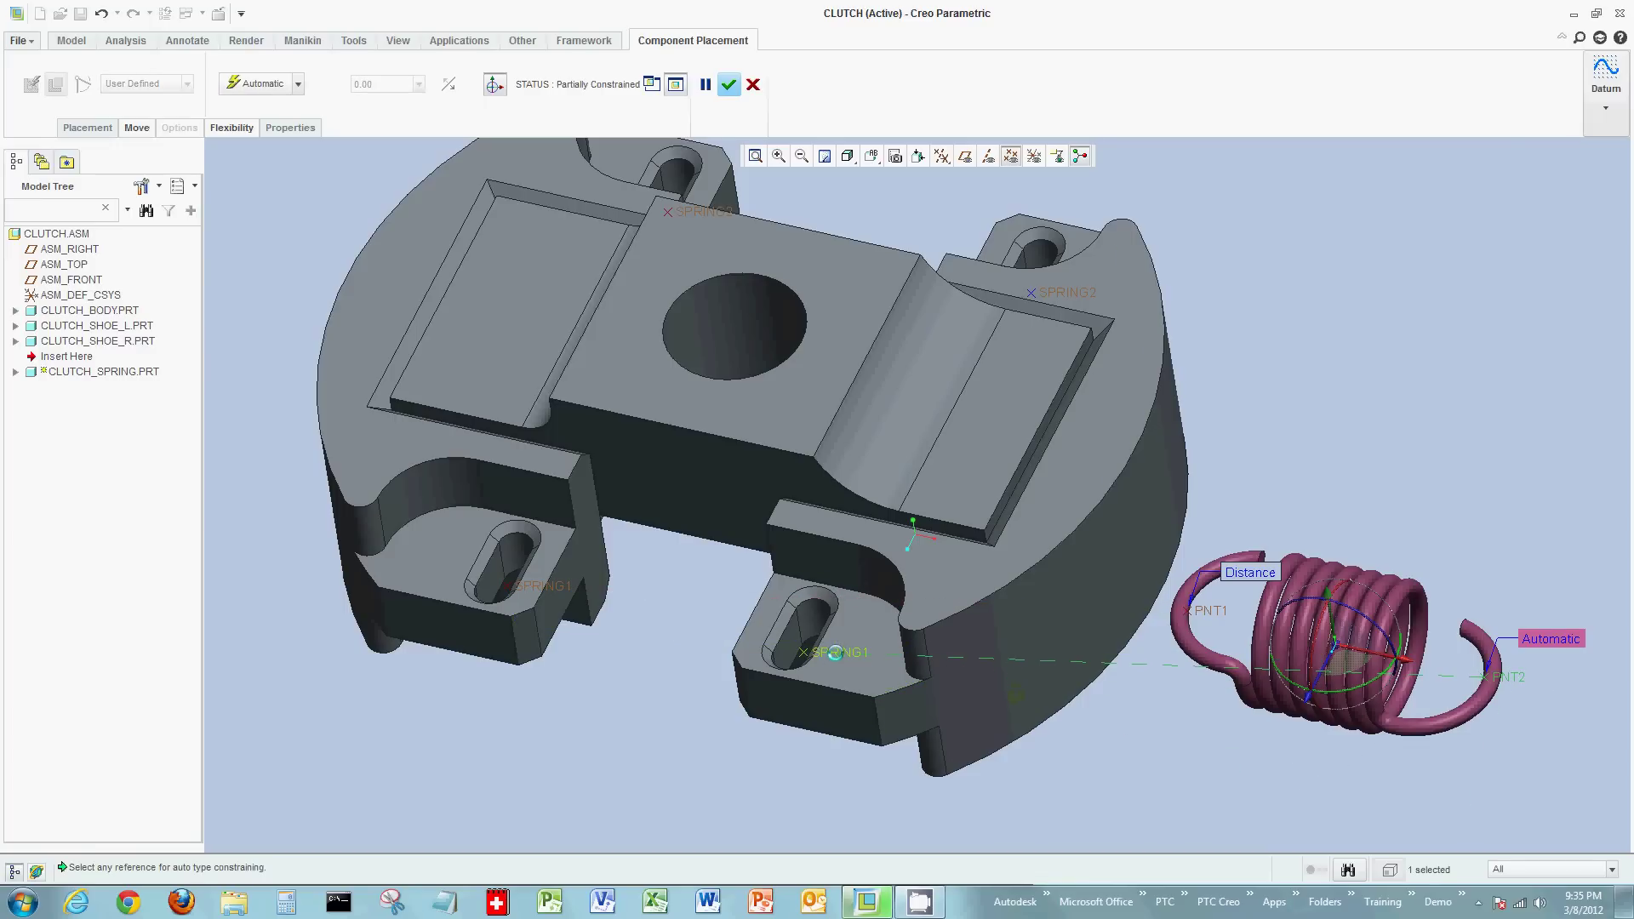
right_click(1213, 741)
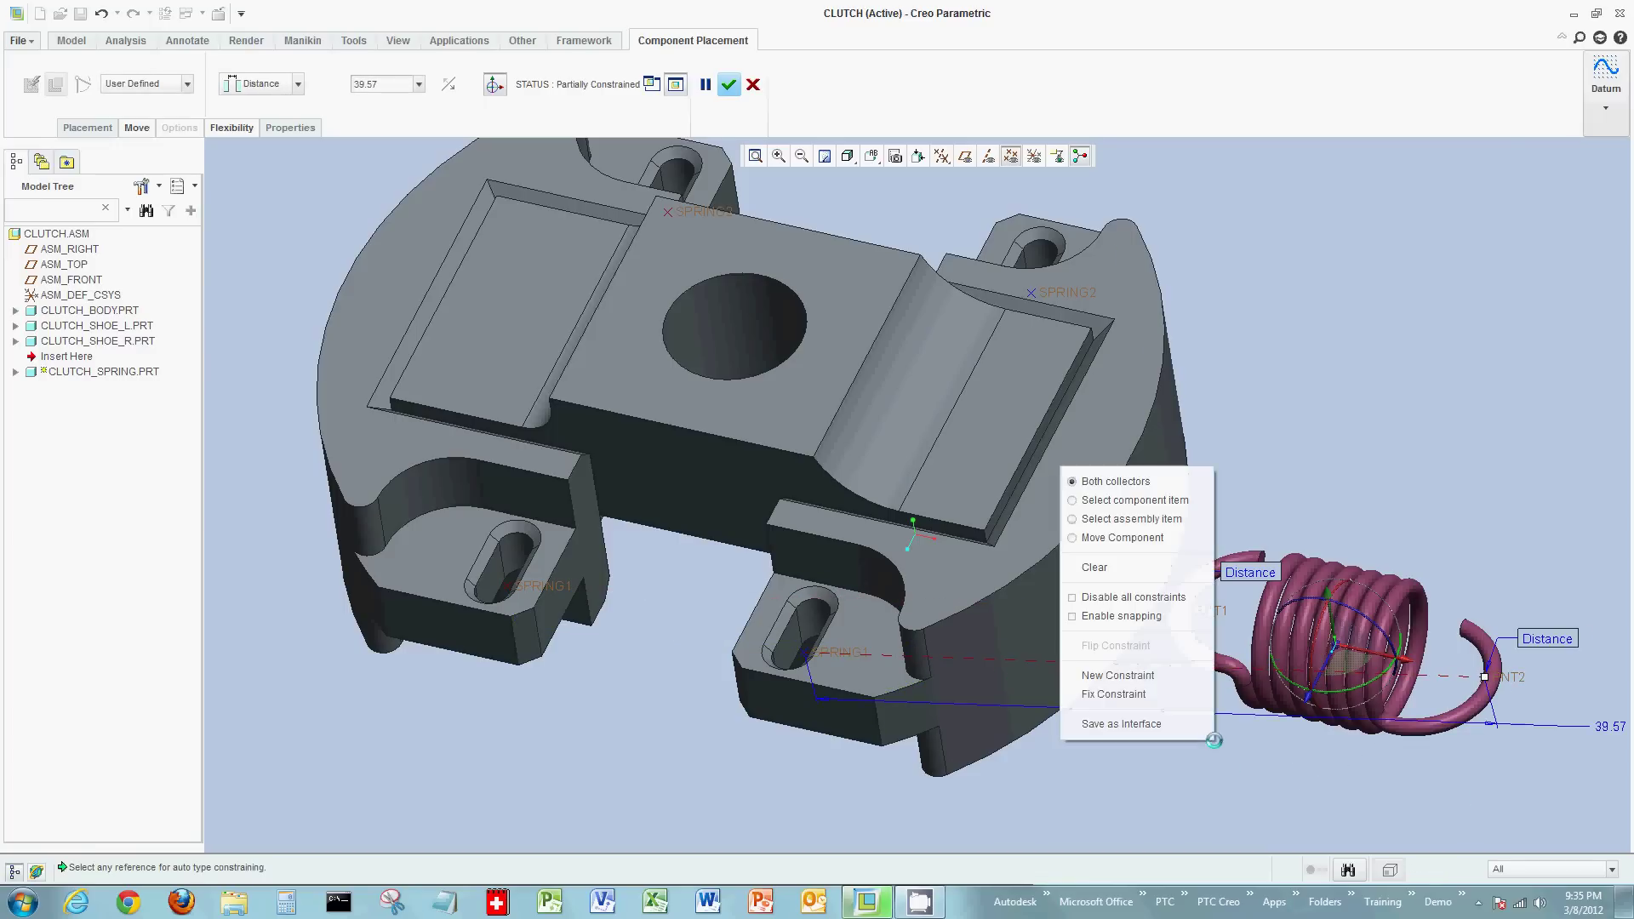
click(1118, 675)
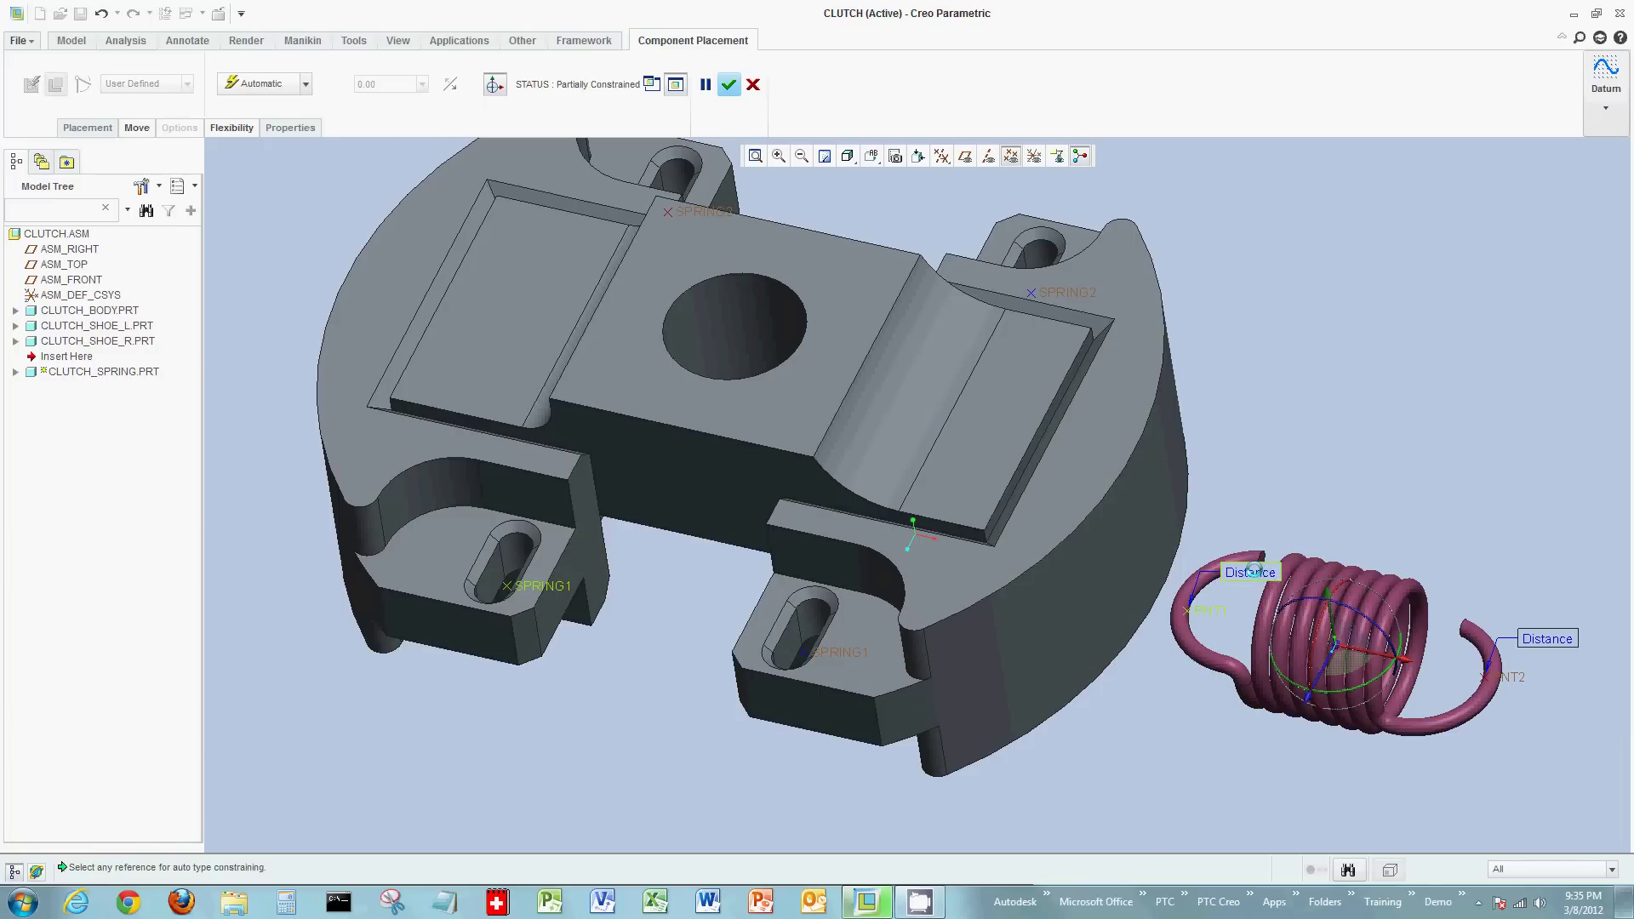
click(1254, 570)
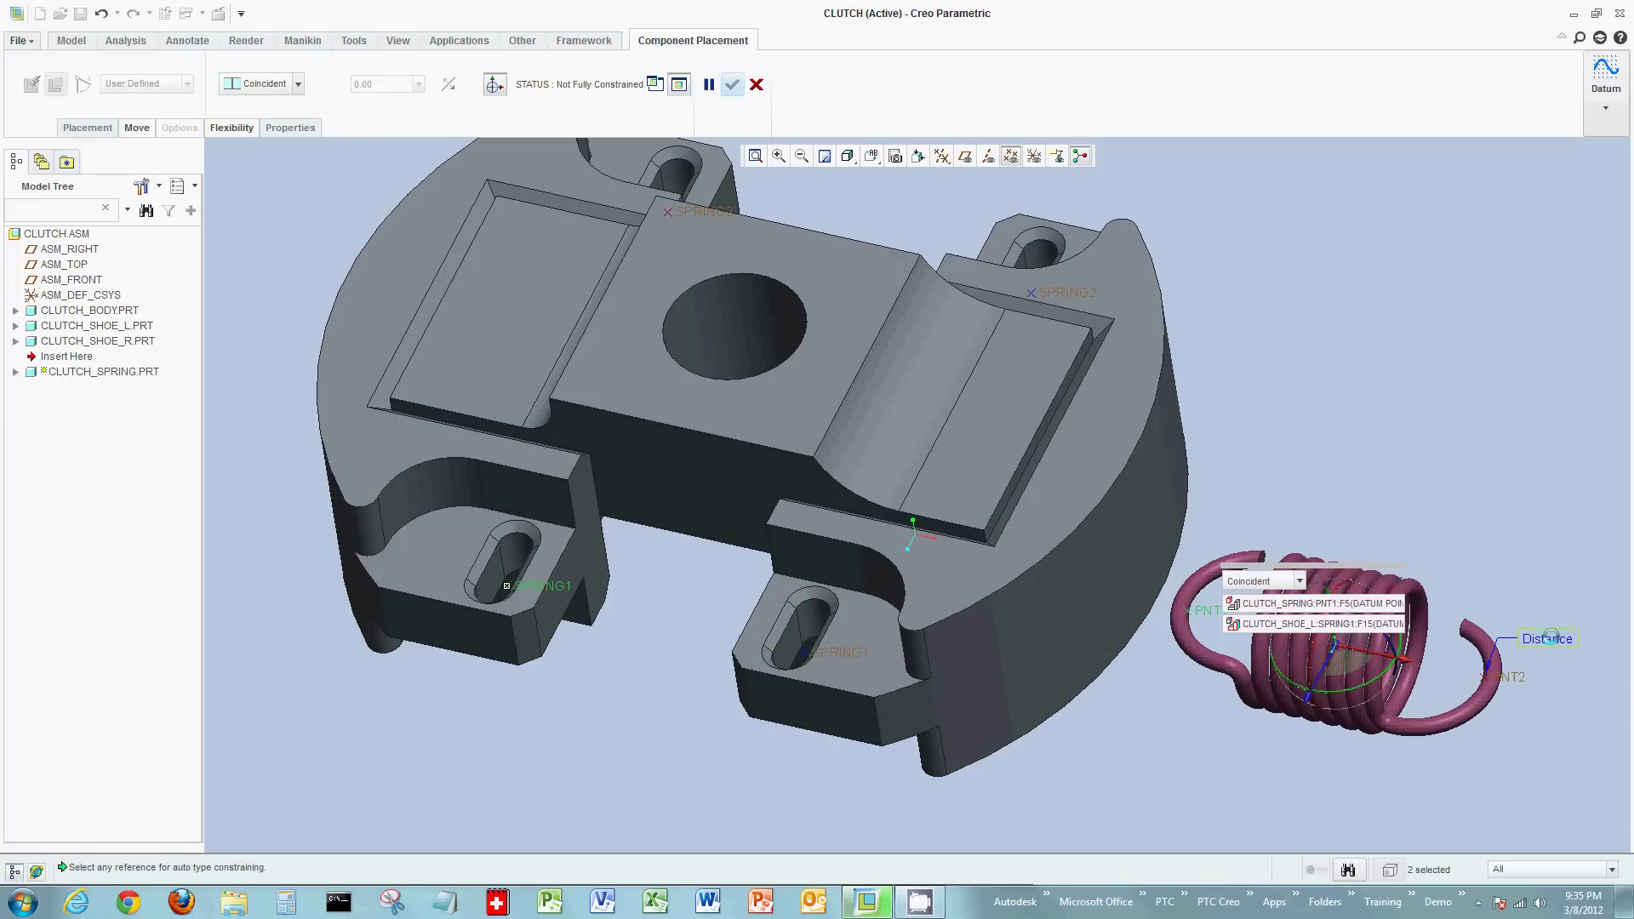
click(1544, 638)
click(1515, 646)
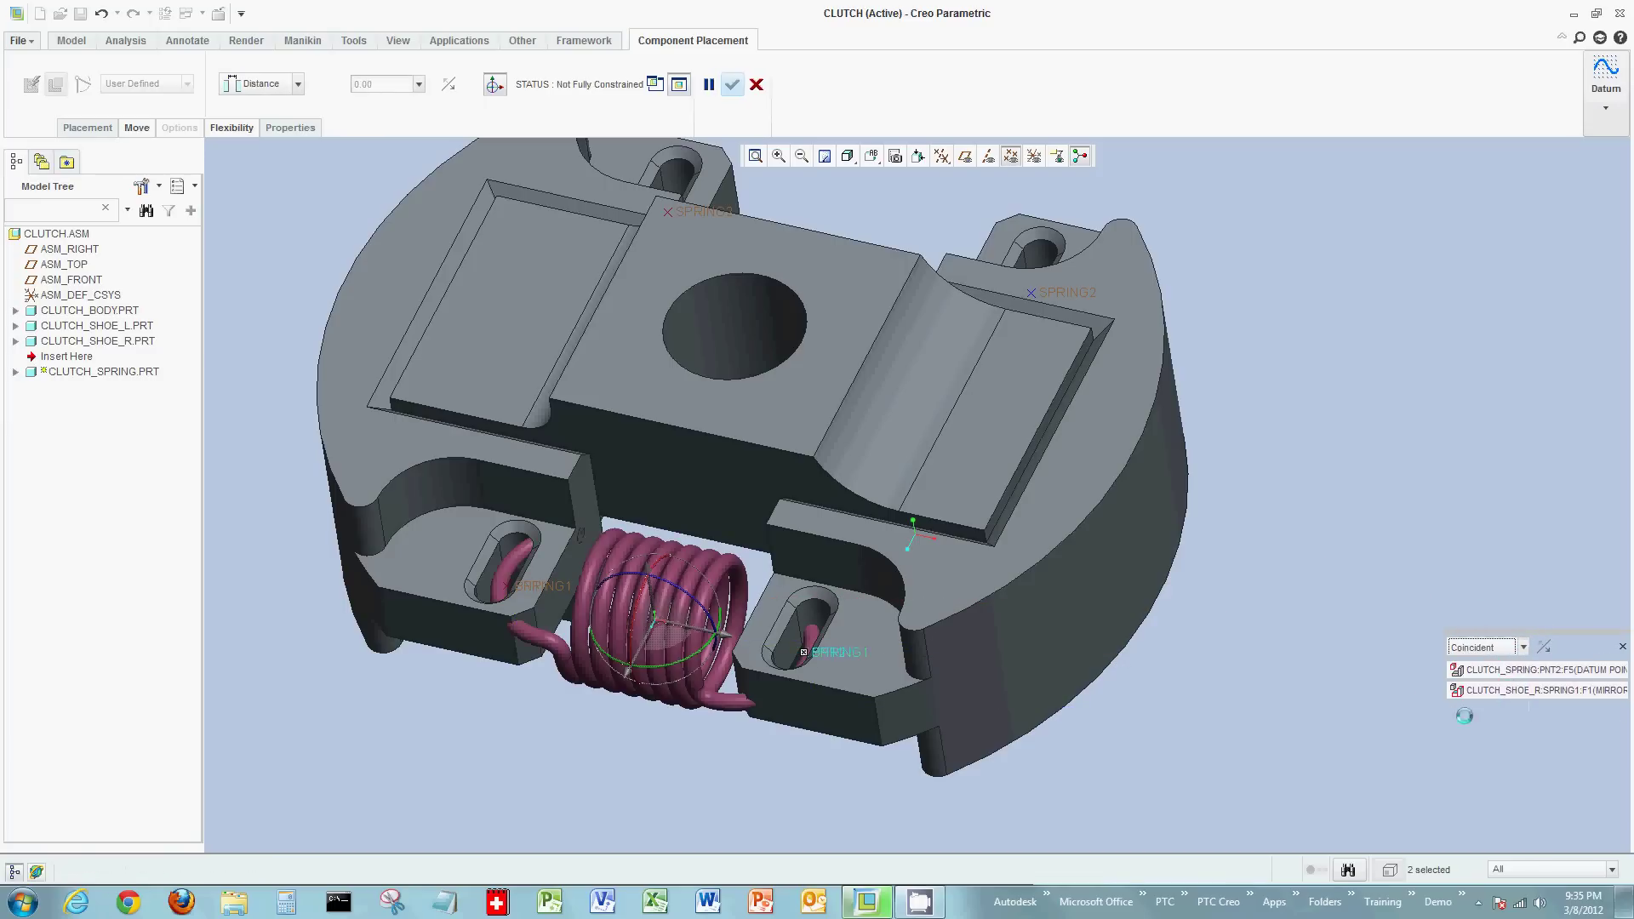
click(1471, 704)
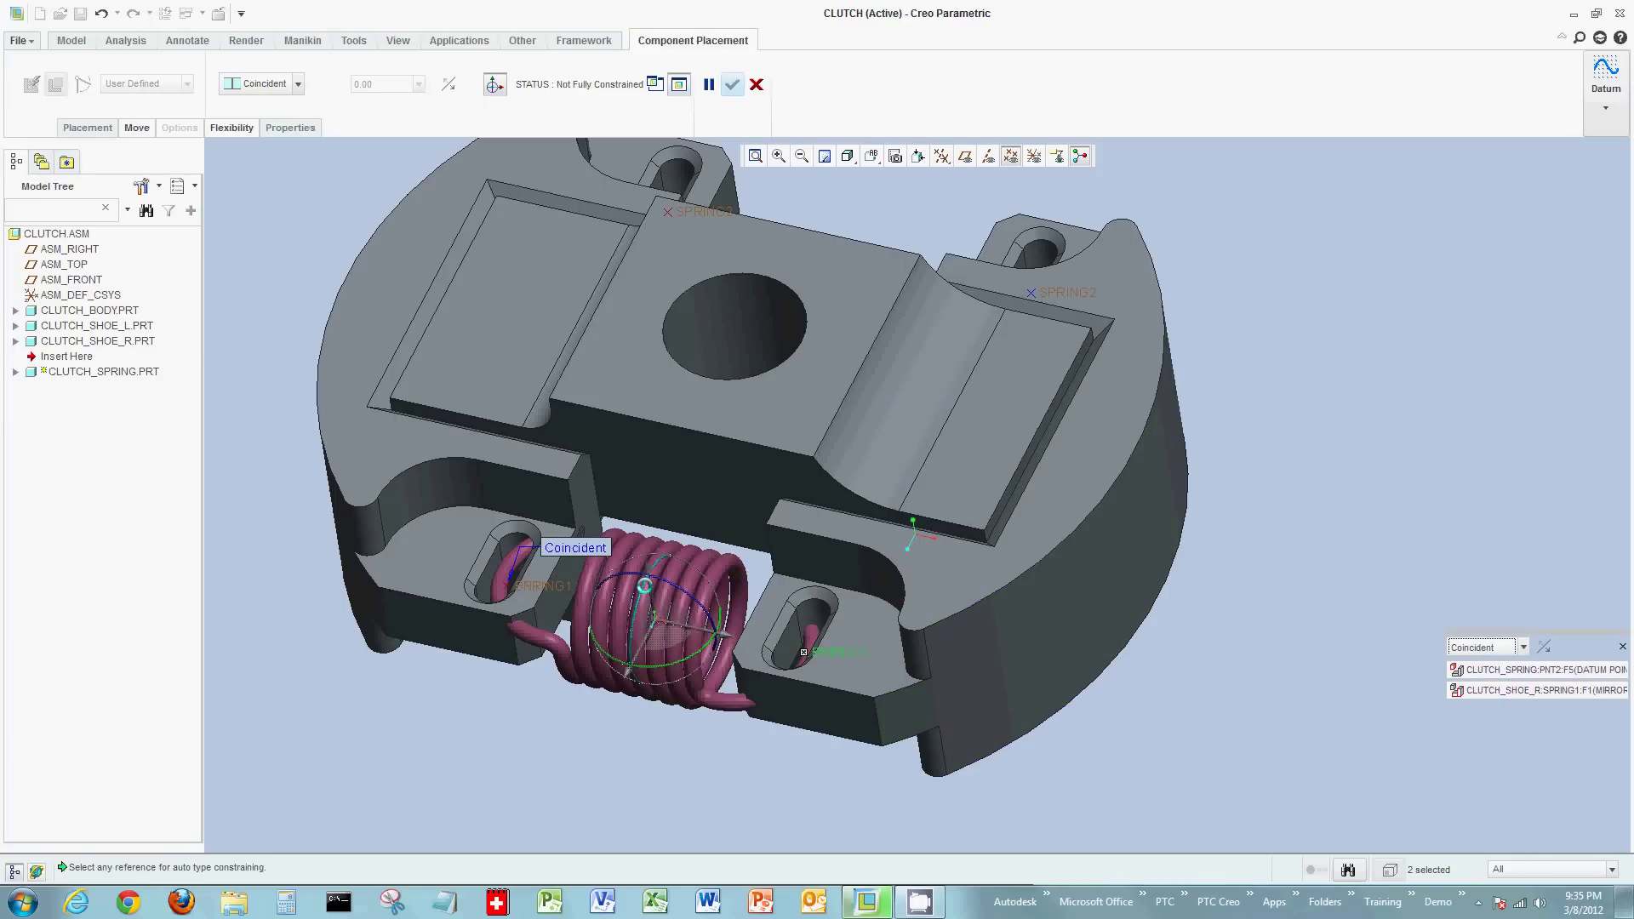
- Rotate the spring so its hooks line up, then apply Fix Constraint to fully constrain it
drag(644, 583, 701, 509)
right_click(624, 742)
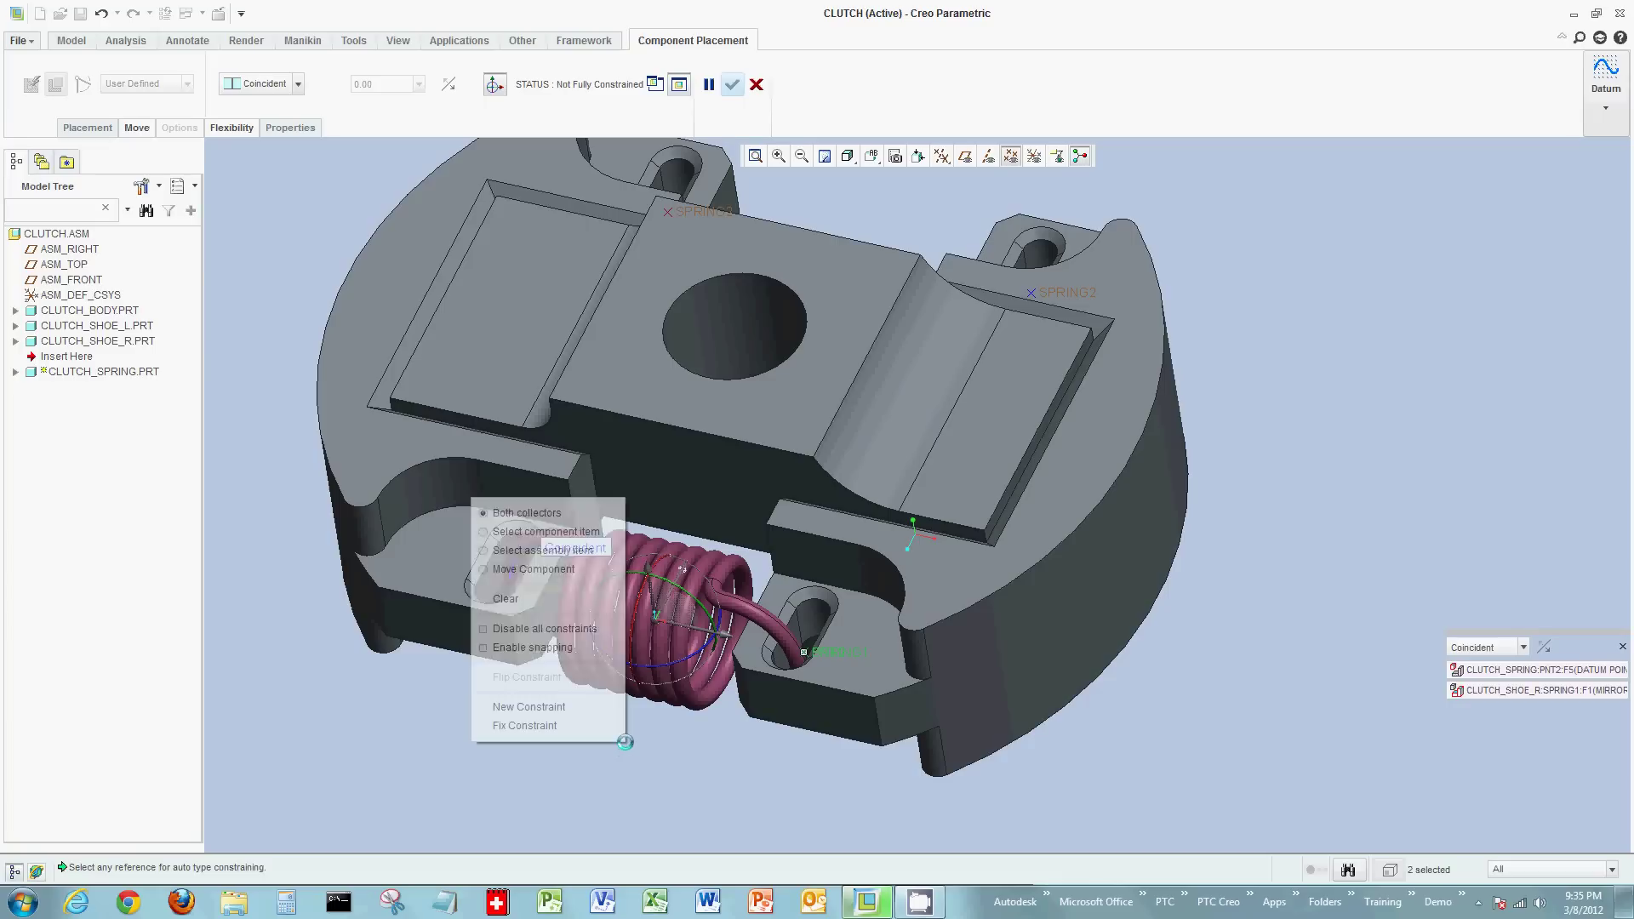
click(565, 724)
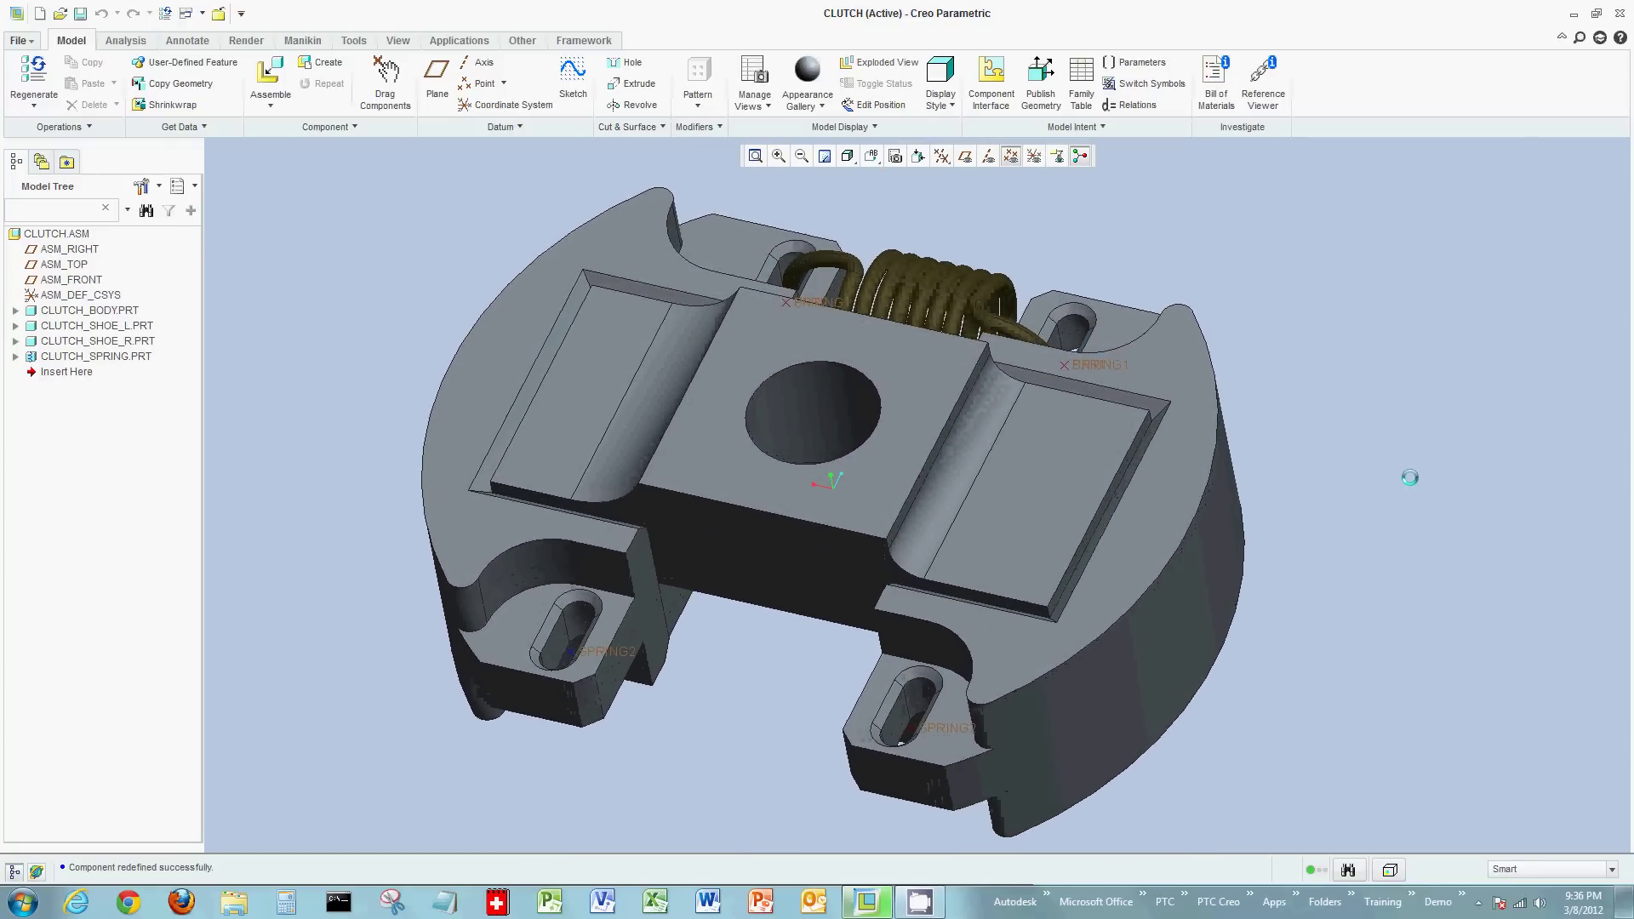
- Add a second clutch_spring.prt packaged to the right of the body and make it flexible
click(269, 72)
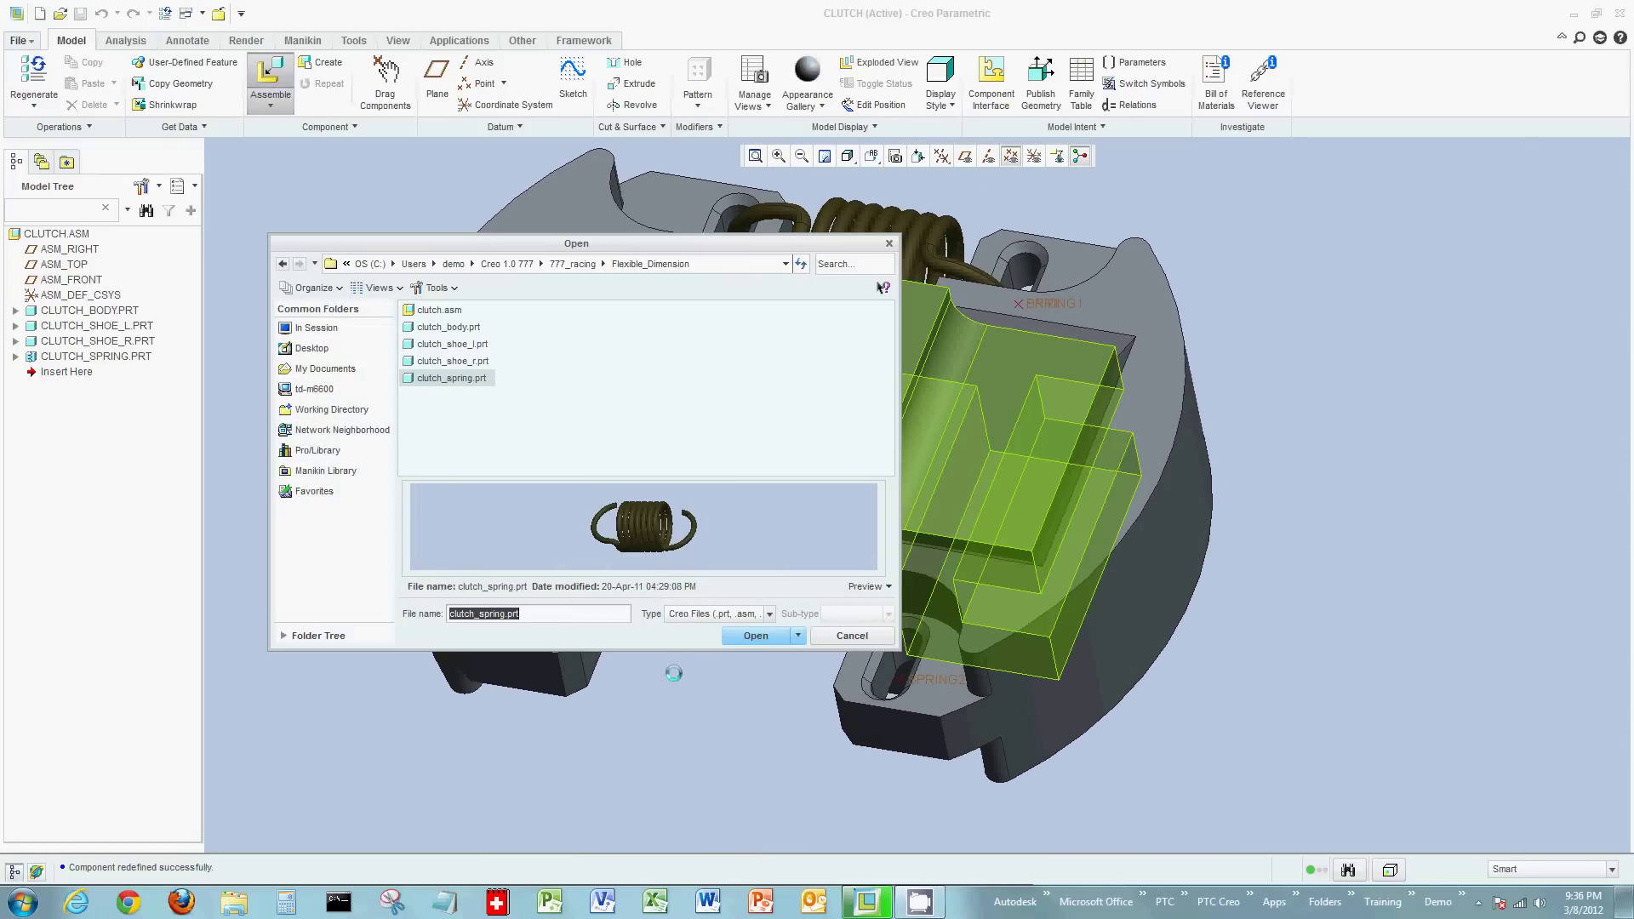
click(749, 636)
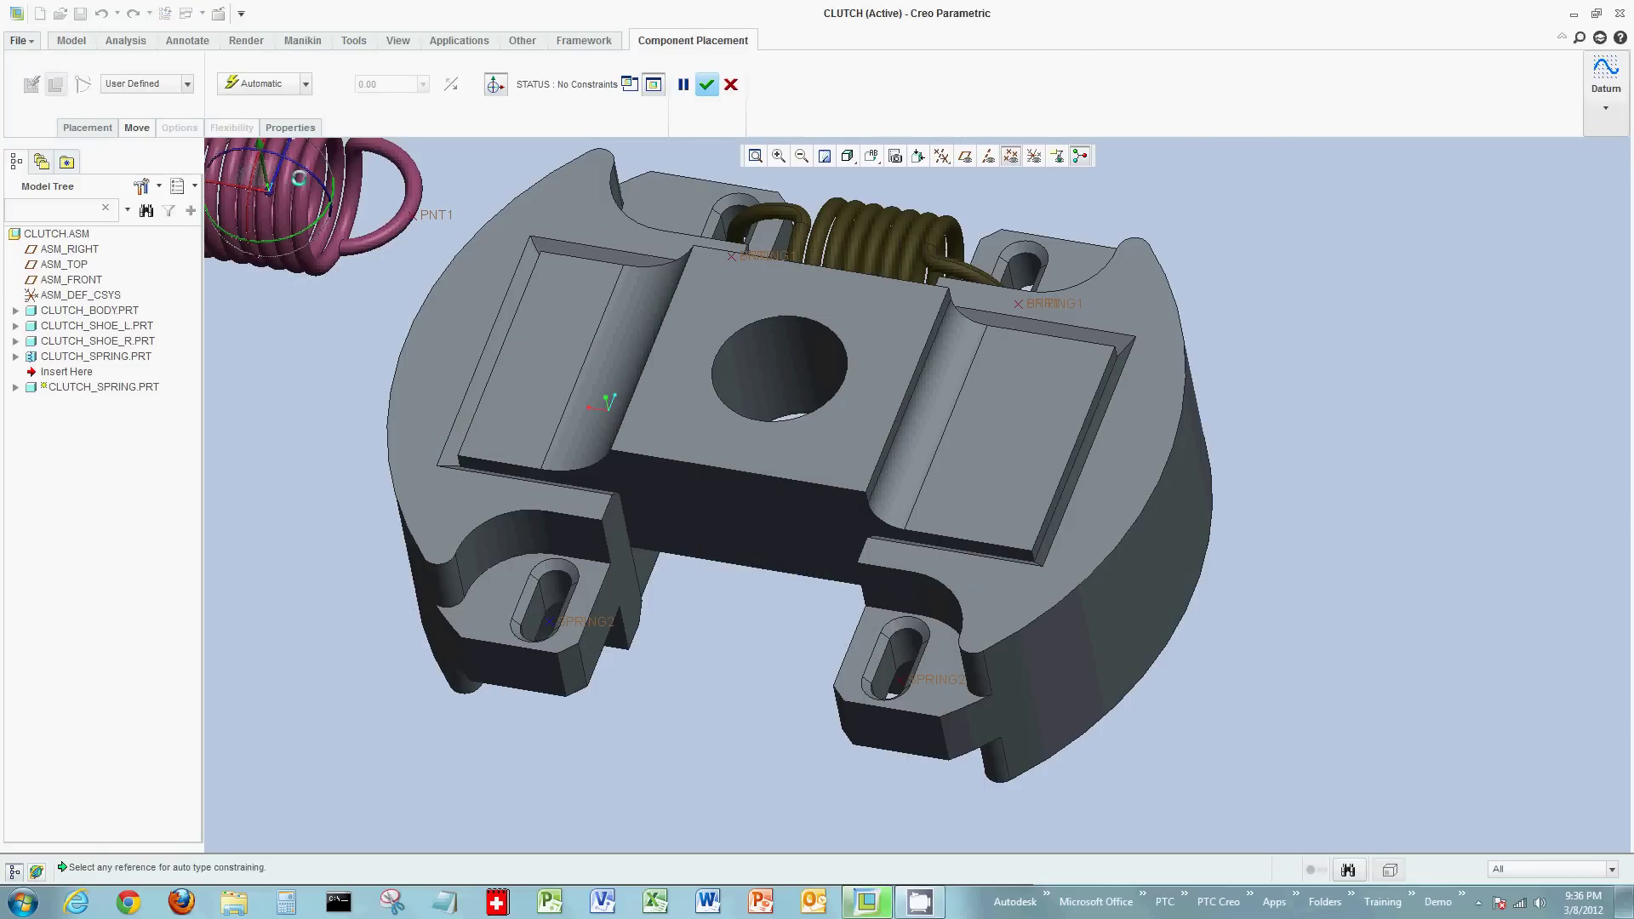
drag(267, 184, 1383, 606)
middle_click(1393, 408)
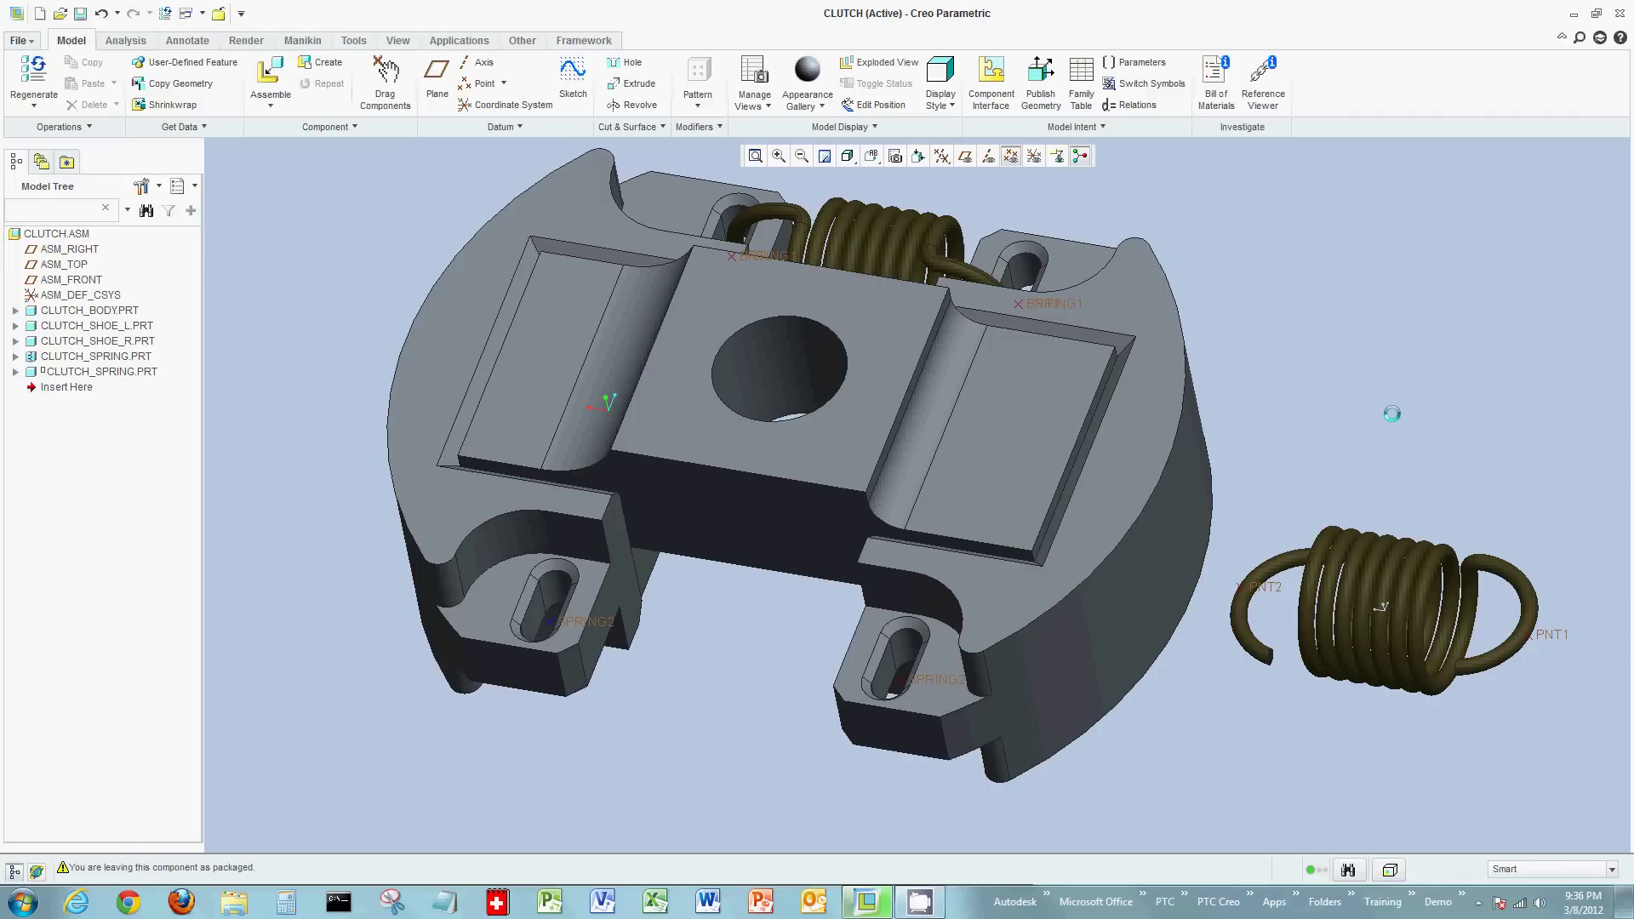
right_click(101, 371)
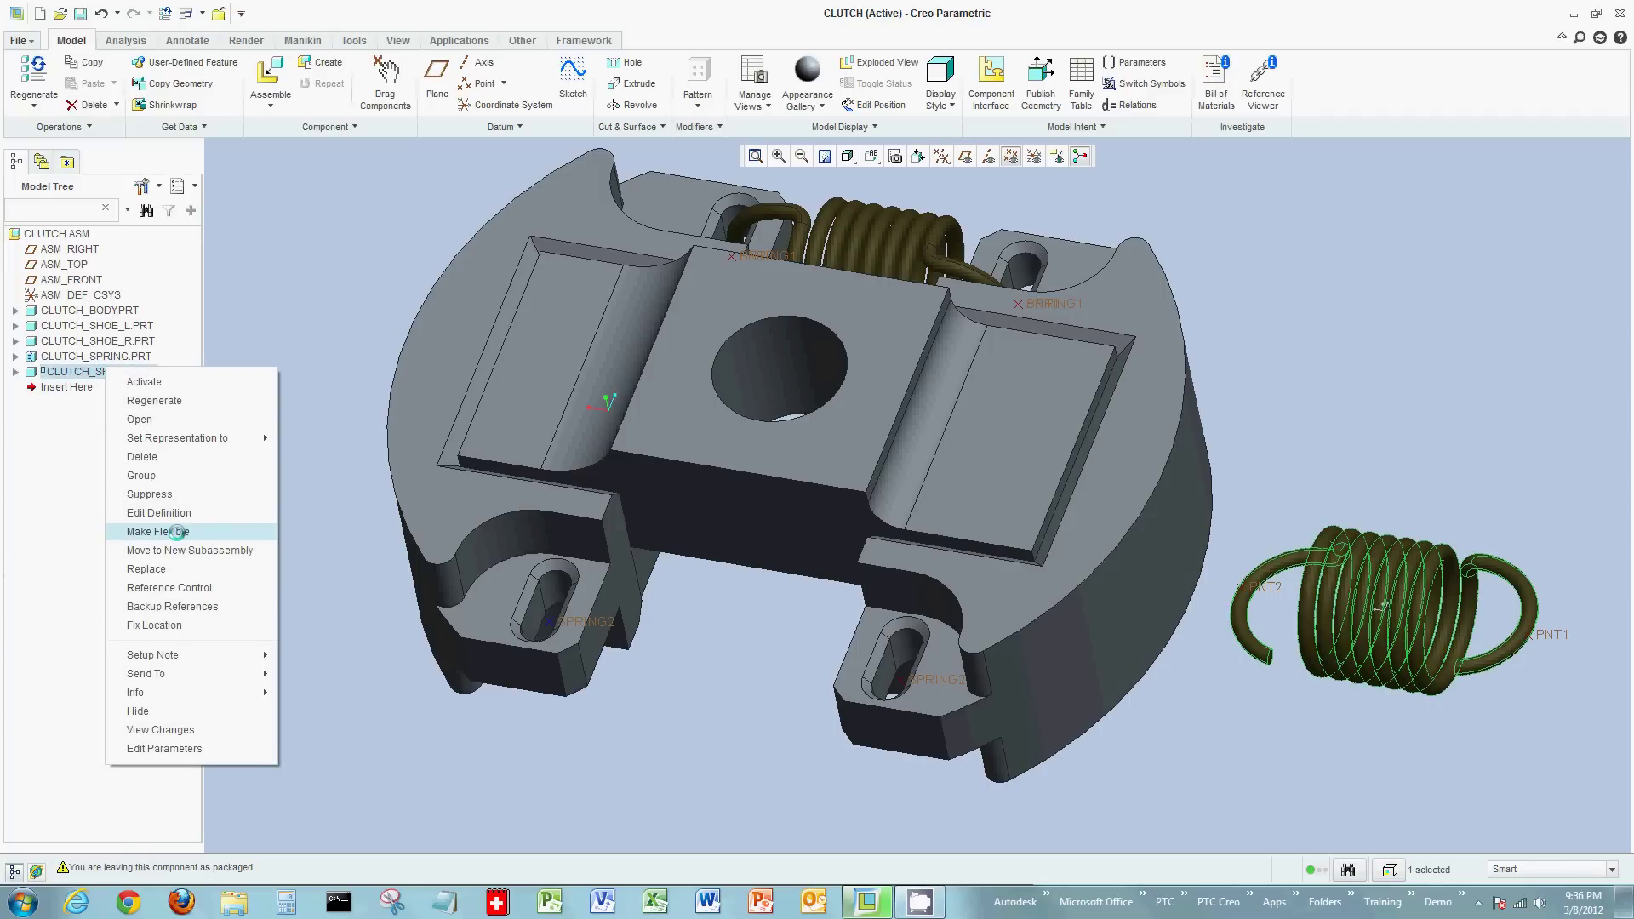
click(176, 532)
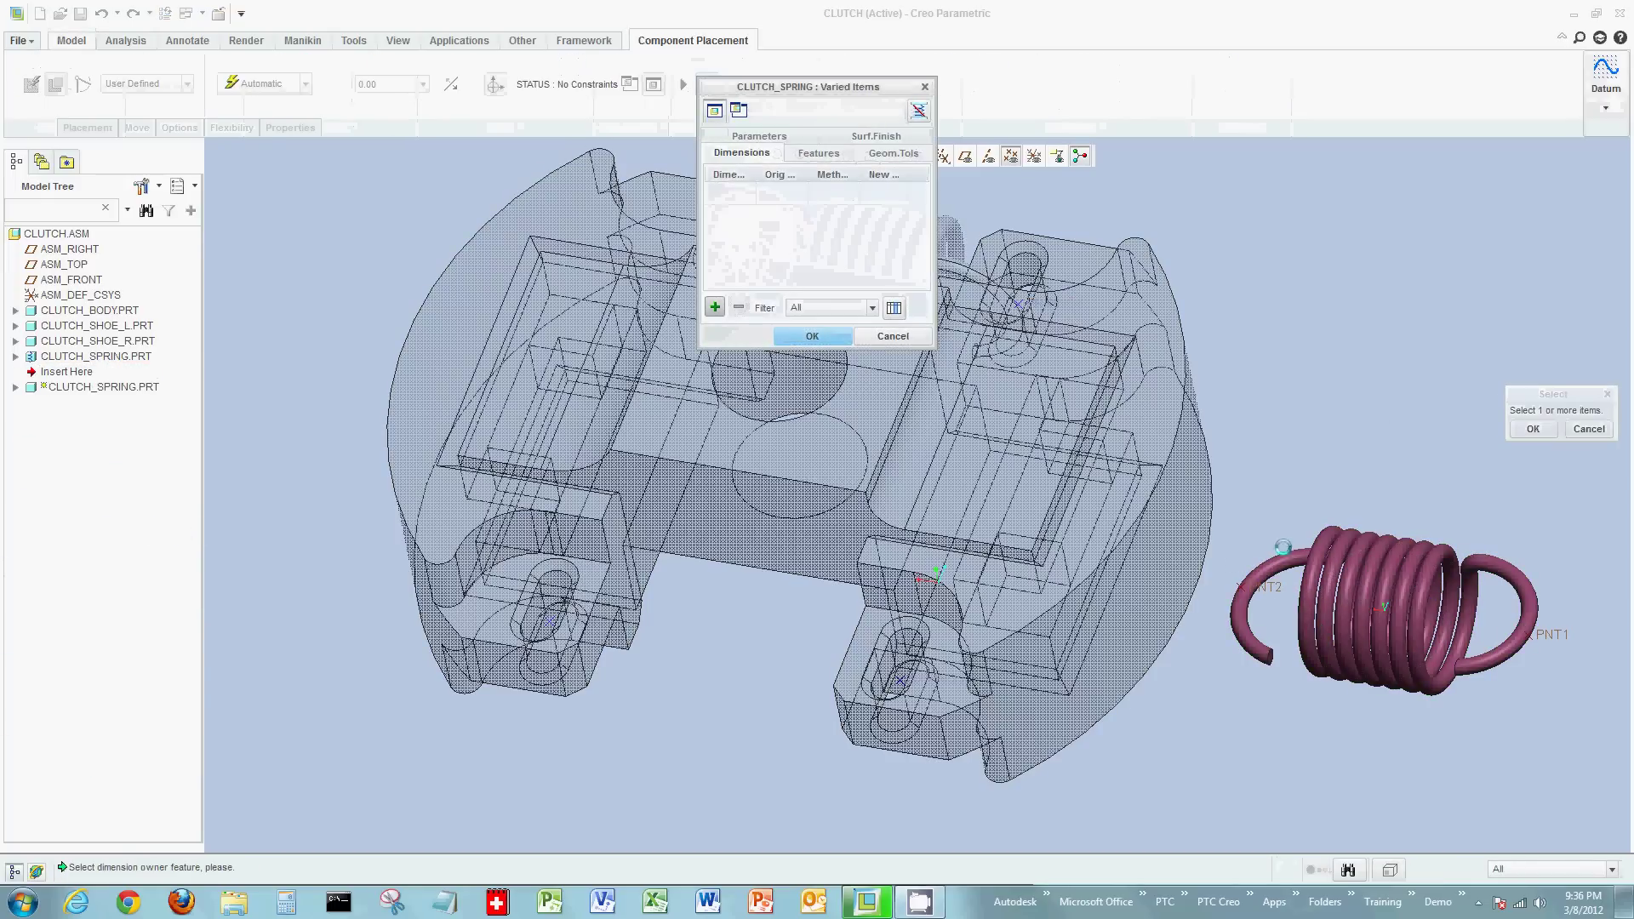
- Add the second spring's 18 length dimension to the Varied Items list
click(1283, 590)
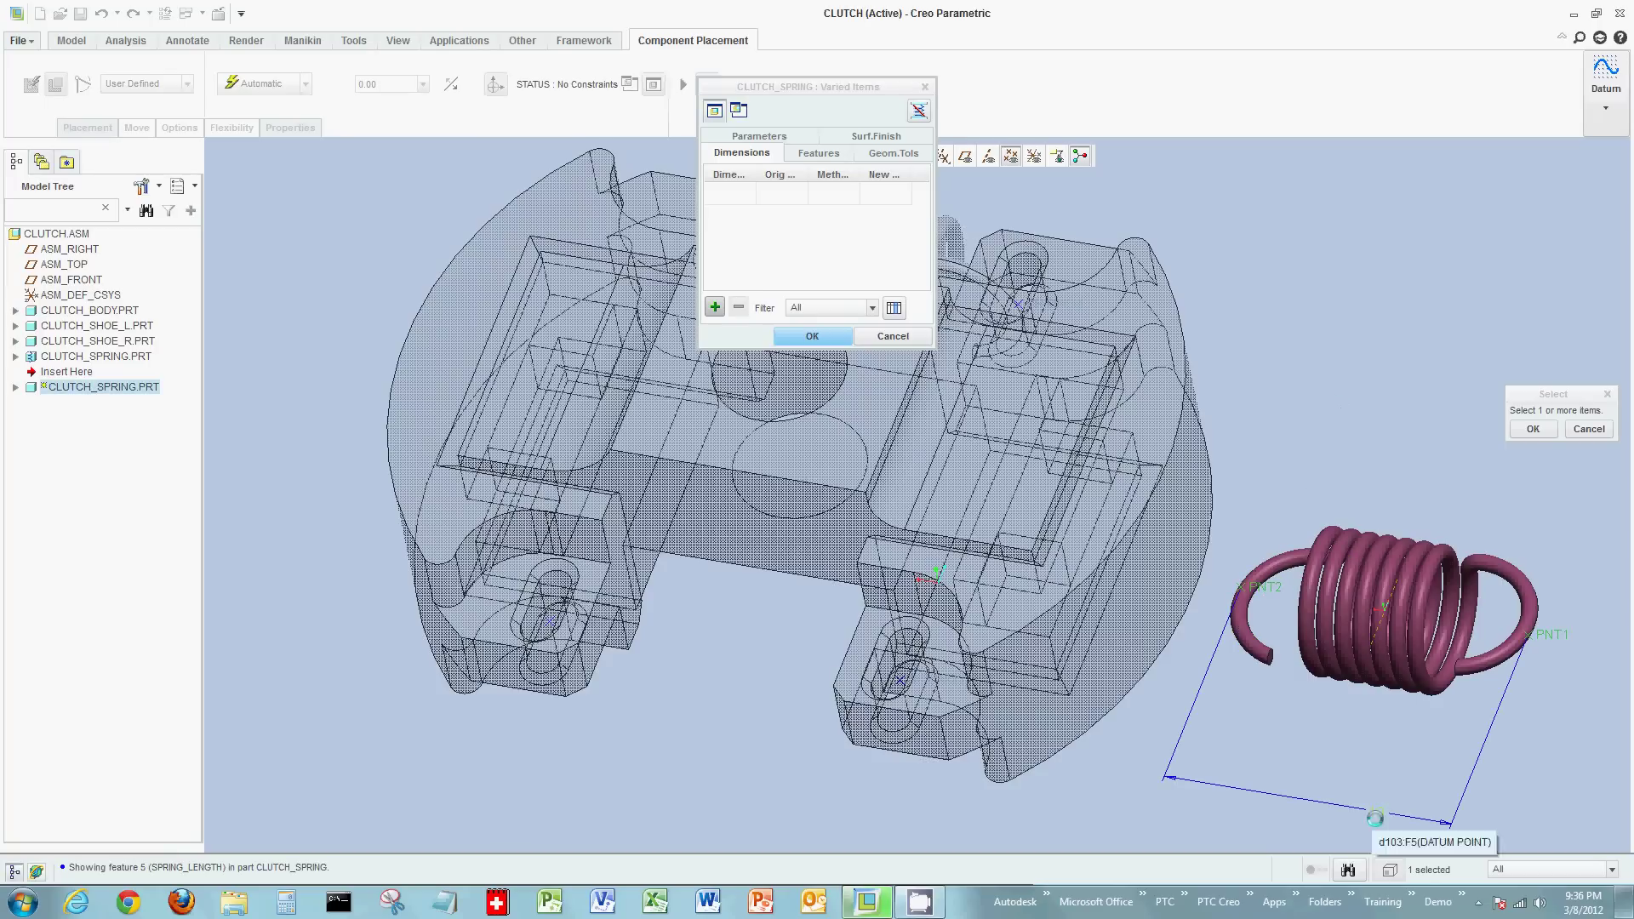
click(1376, 813)
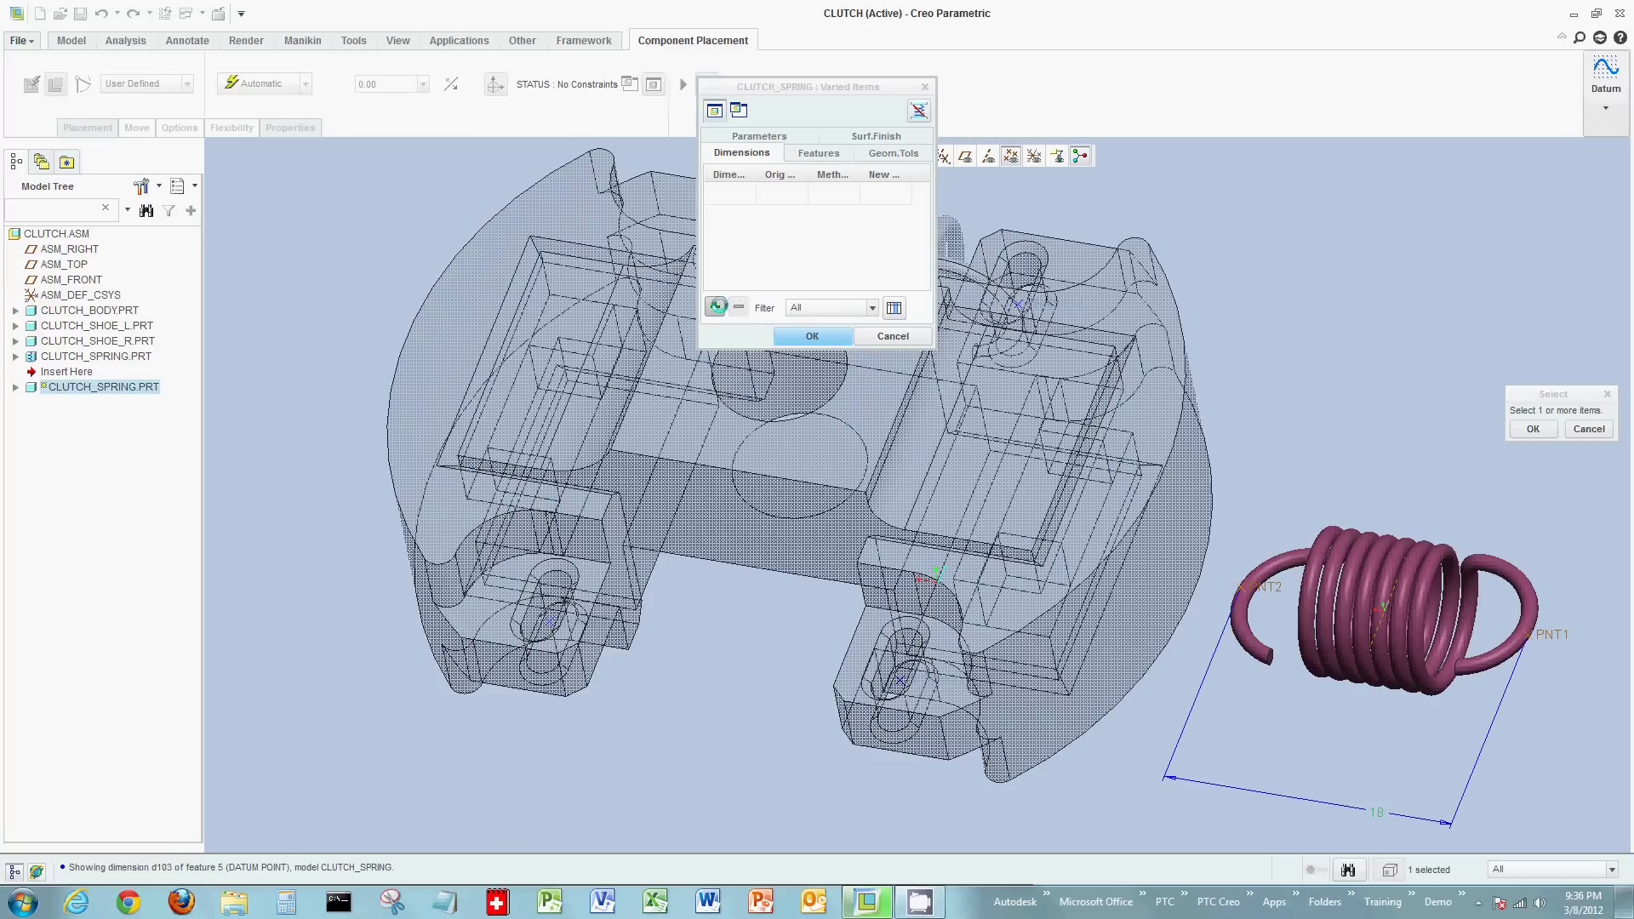
click(715, 306)
click(831, 193)
- Set the length by a Distance measure from the right shoe point to the left shoe point (22)
click(848, 191)
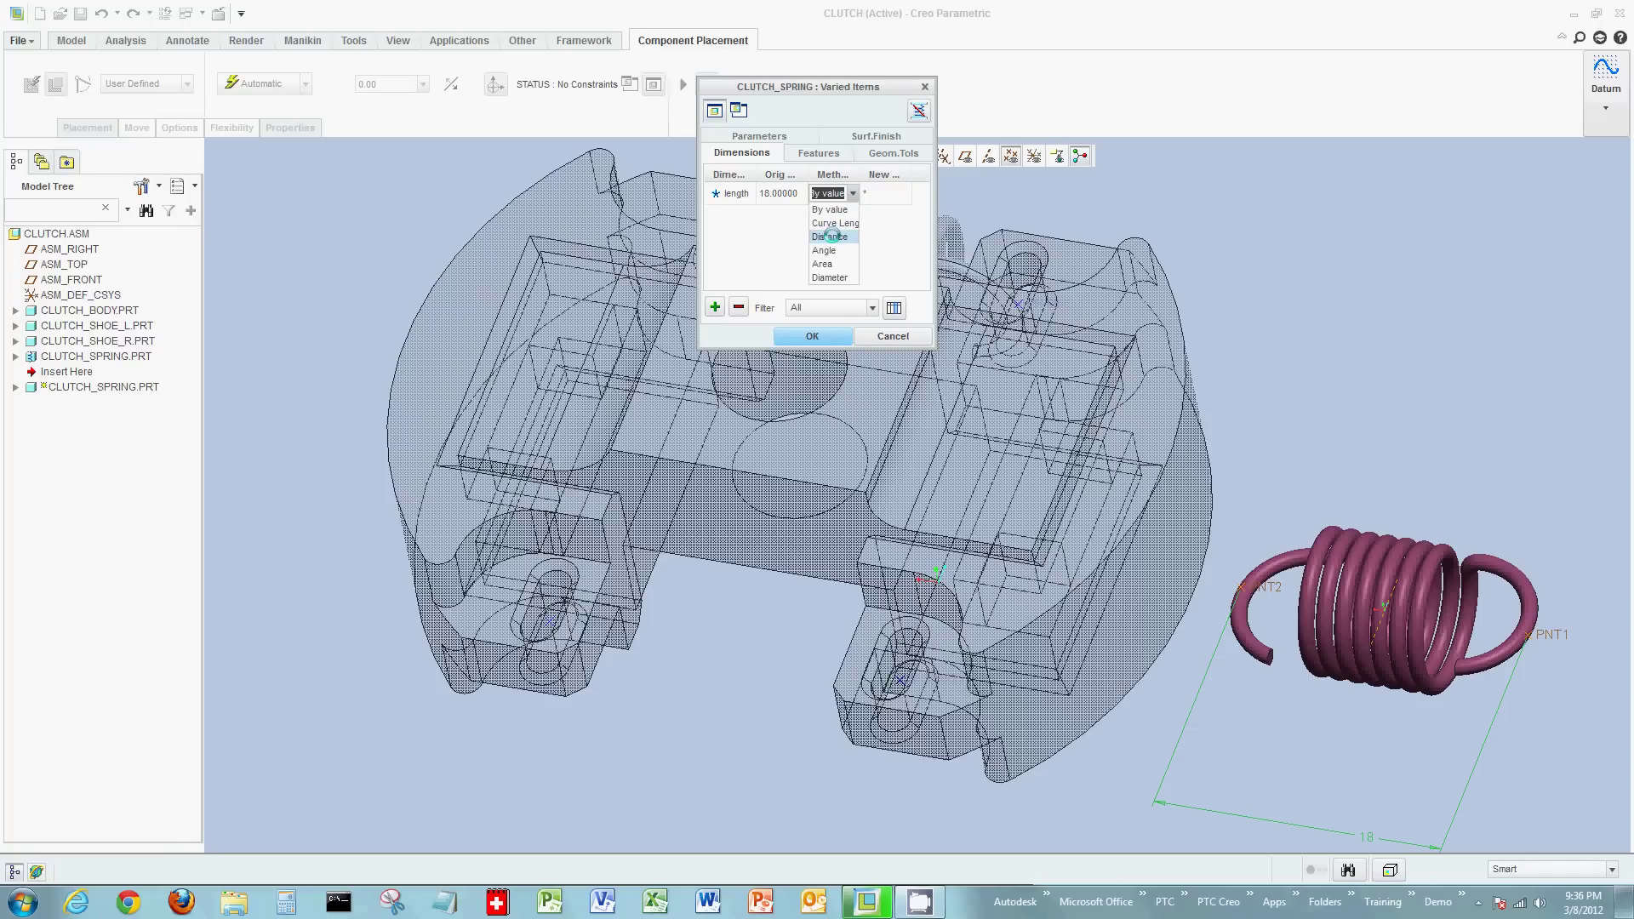
click(832, 236)
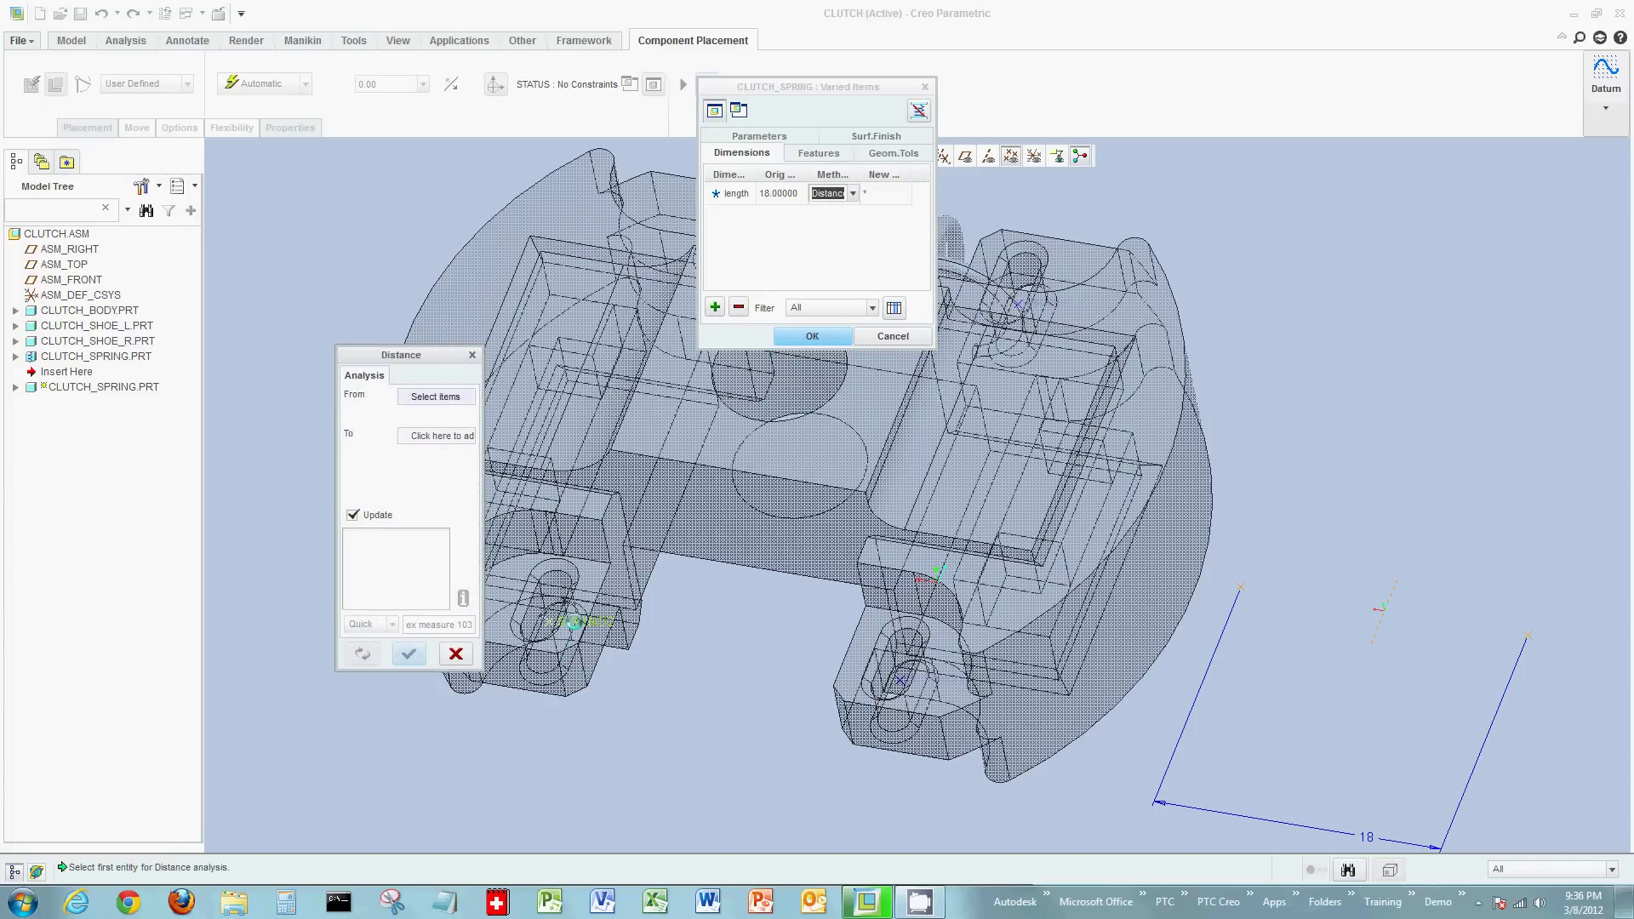
click(569, 622)
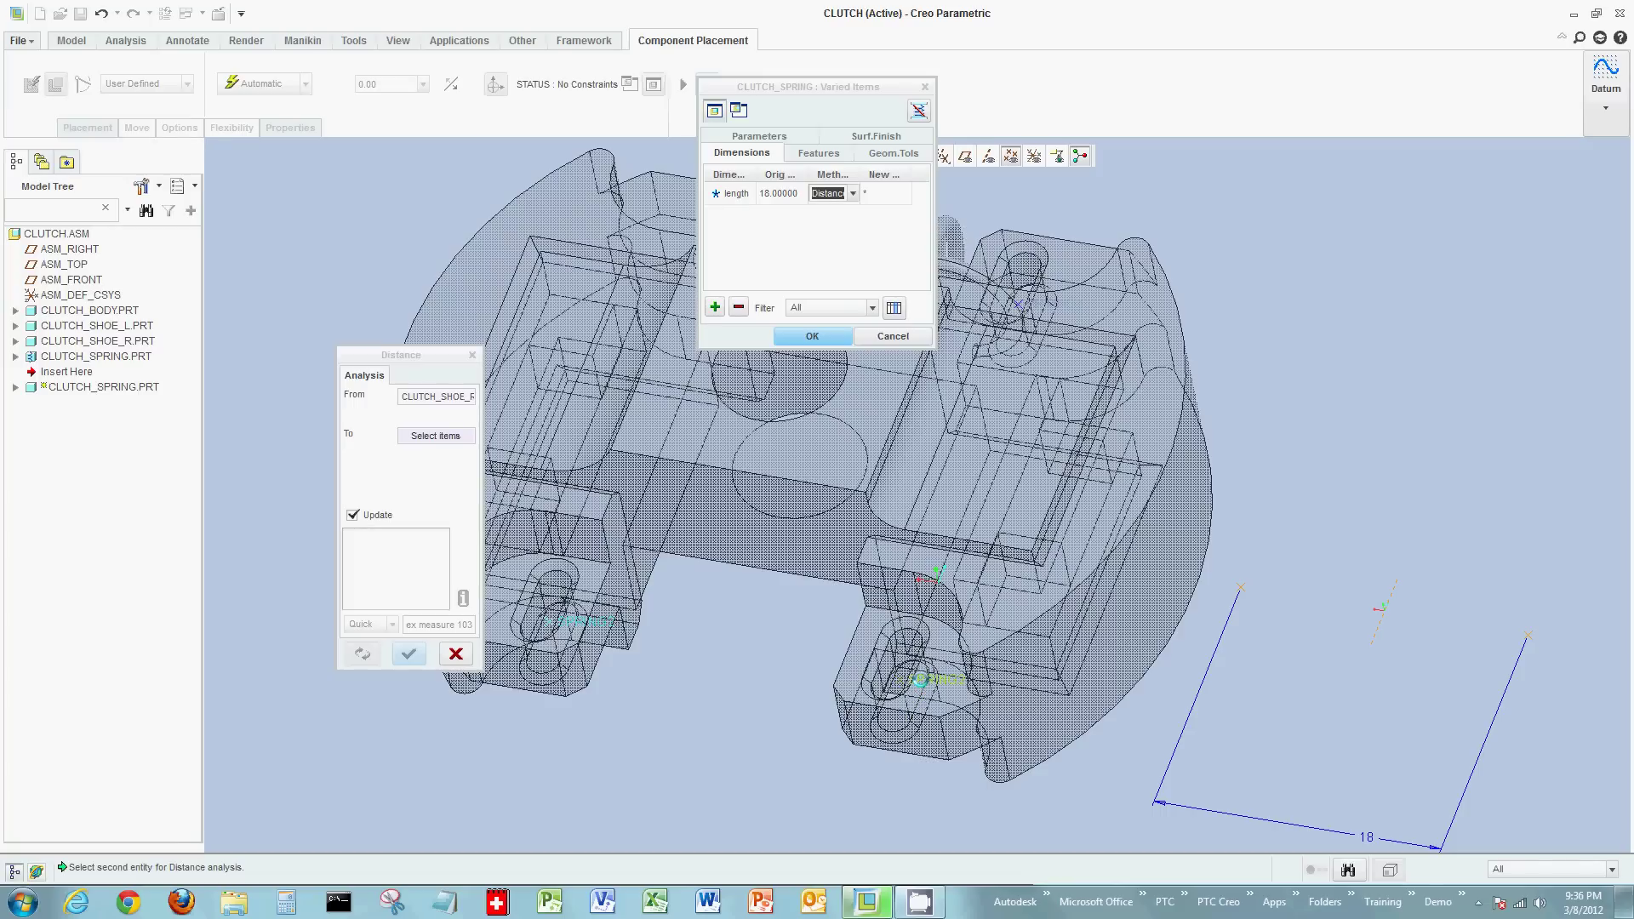
click(919, 681)
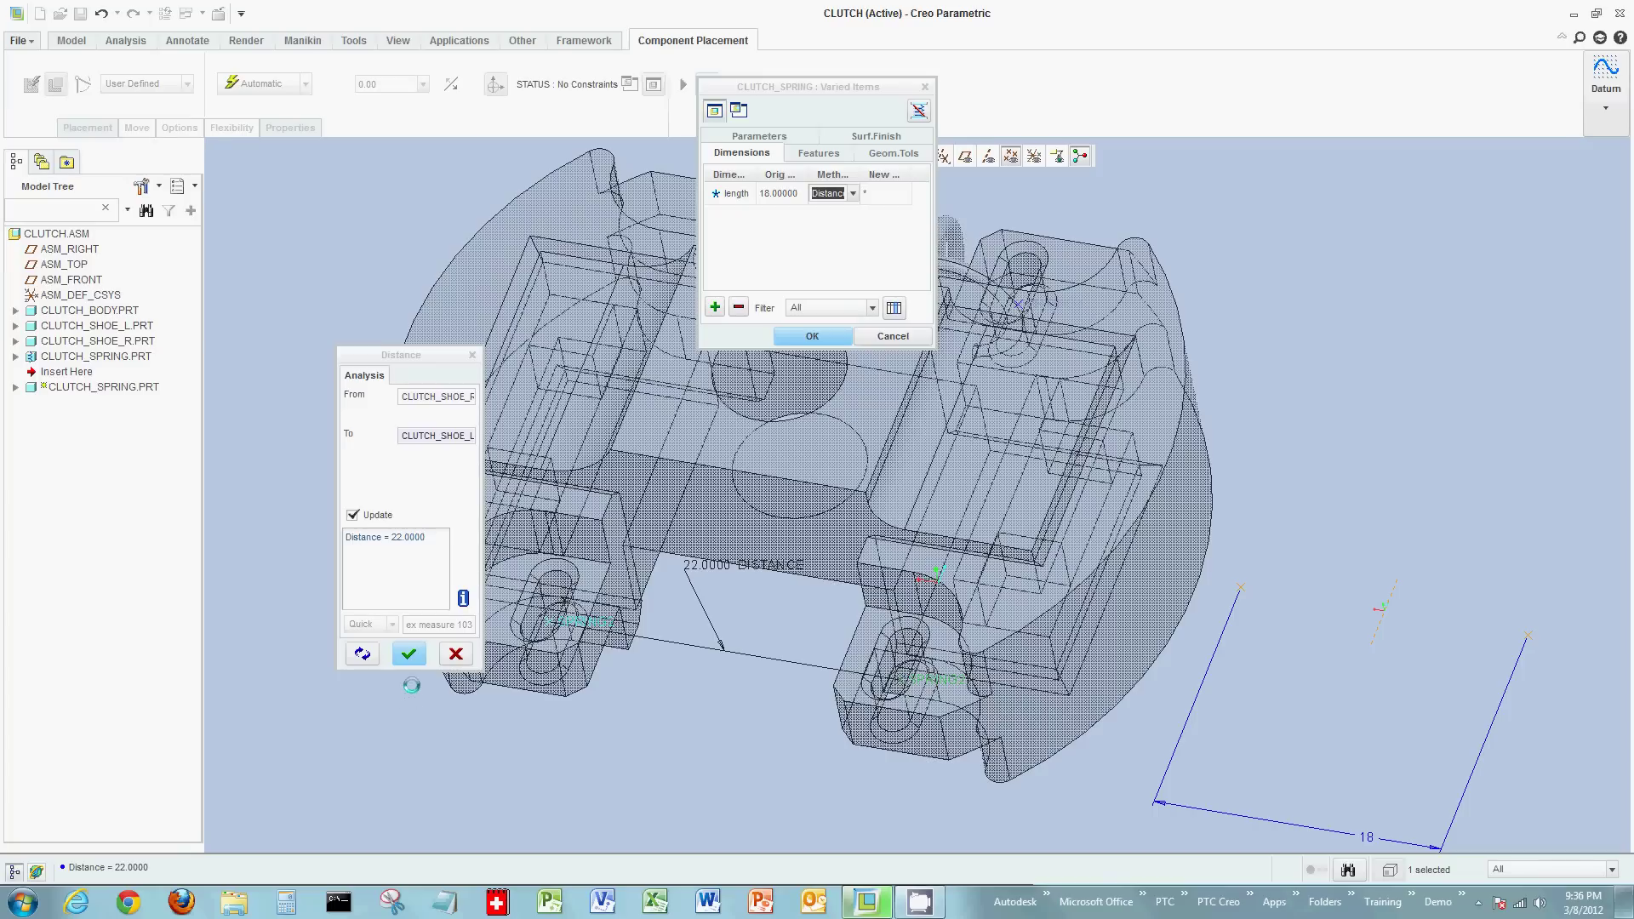
click(409, 653)
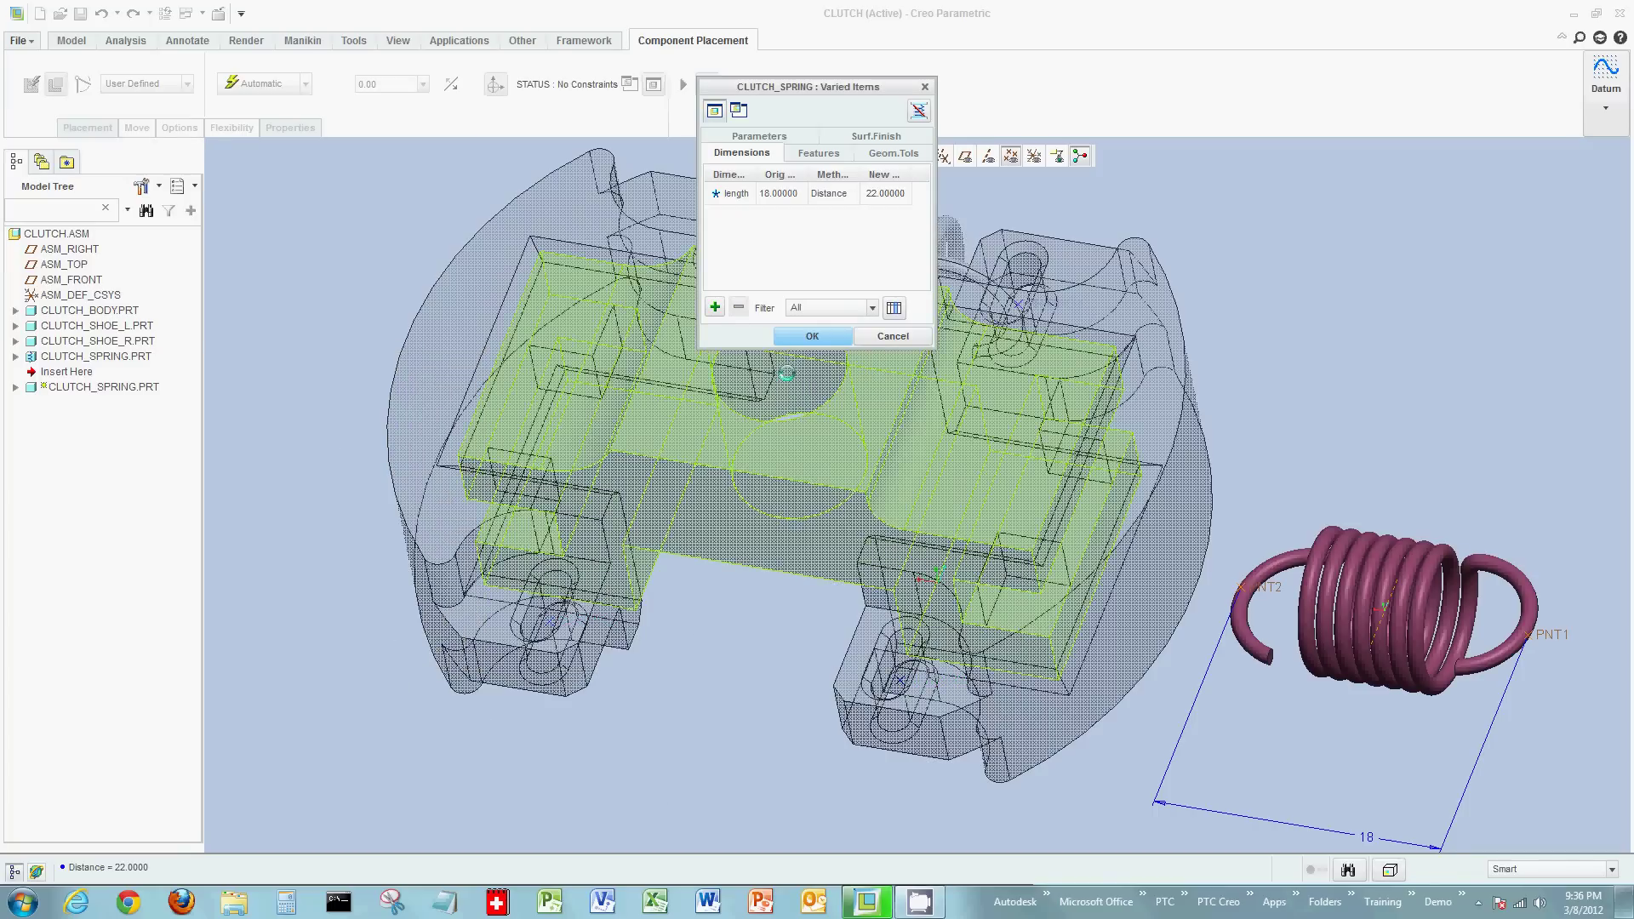
click(812, 335)
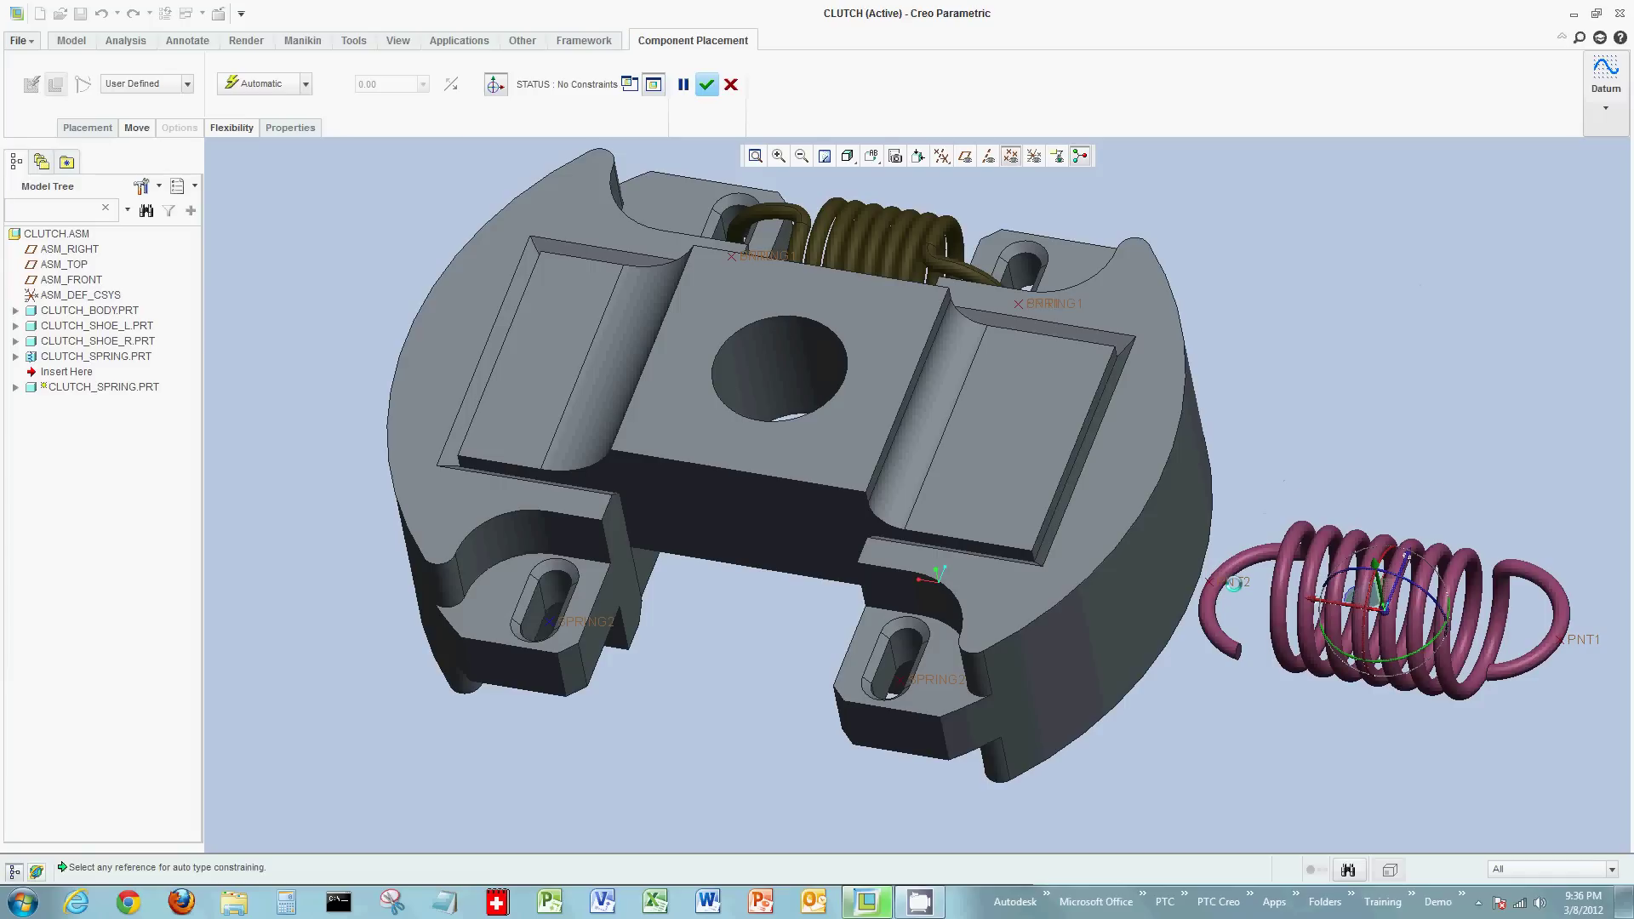
- Constrain the spring's PNT2 and PNT1 coincident with the SPRING2 points on the left and right shoes
click(1210, 581)
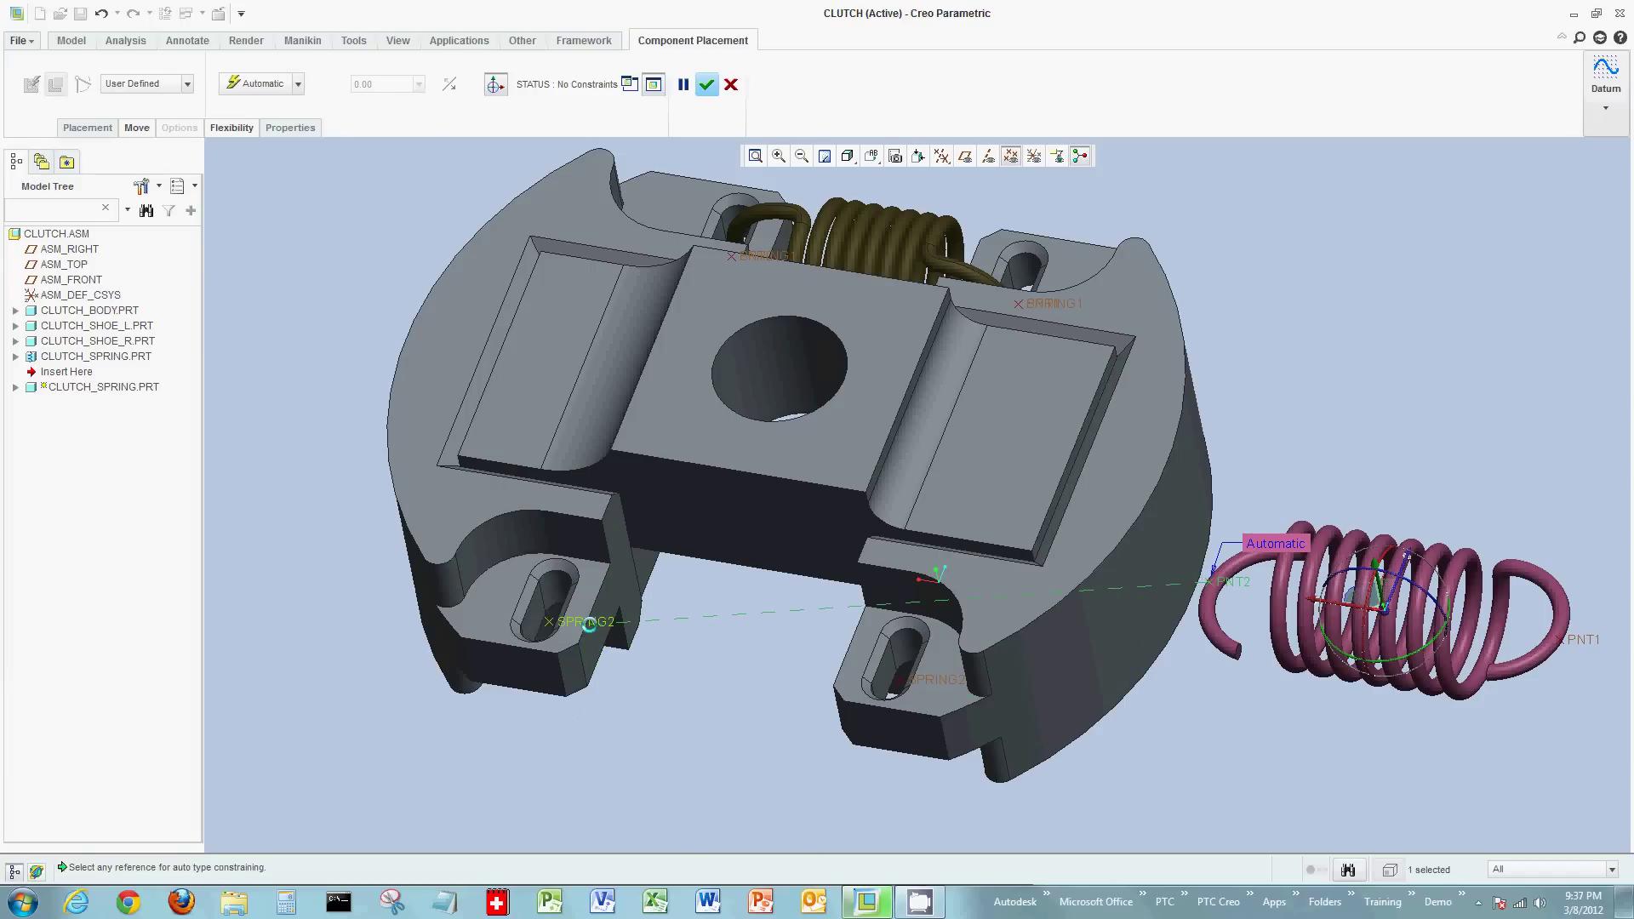
click(564, 622)
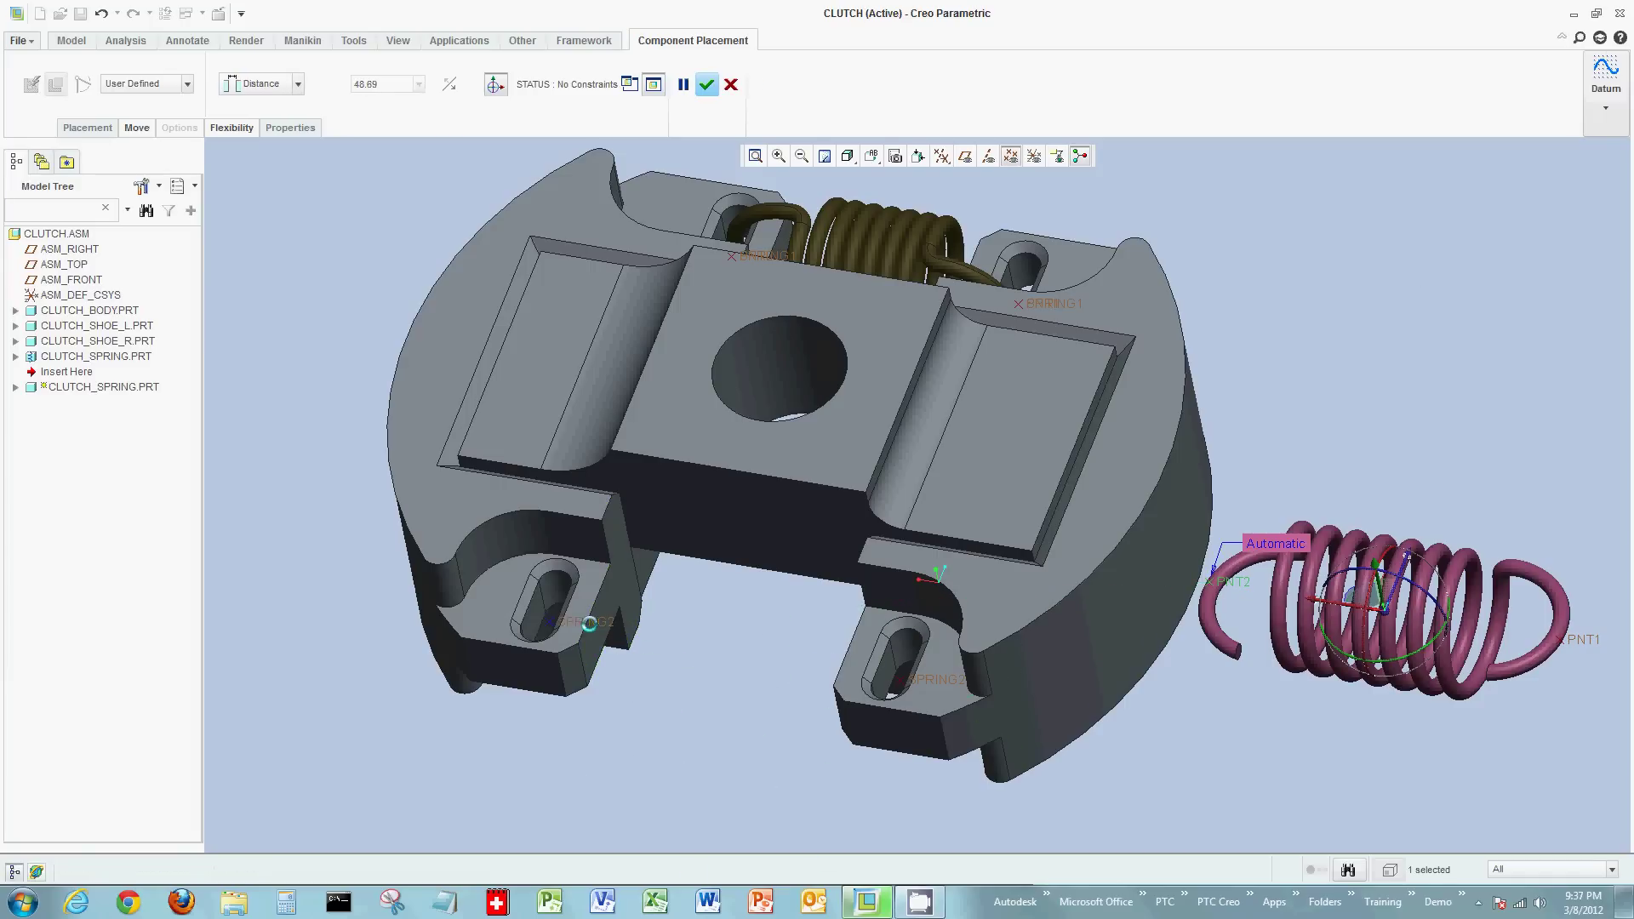
click(1564, 639)
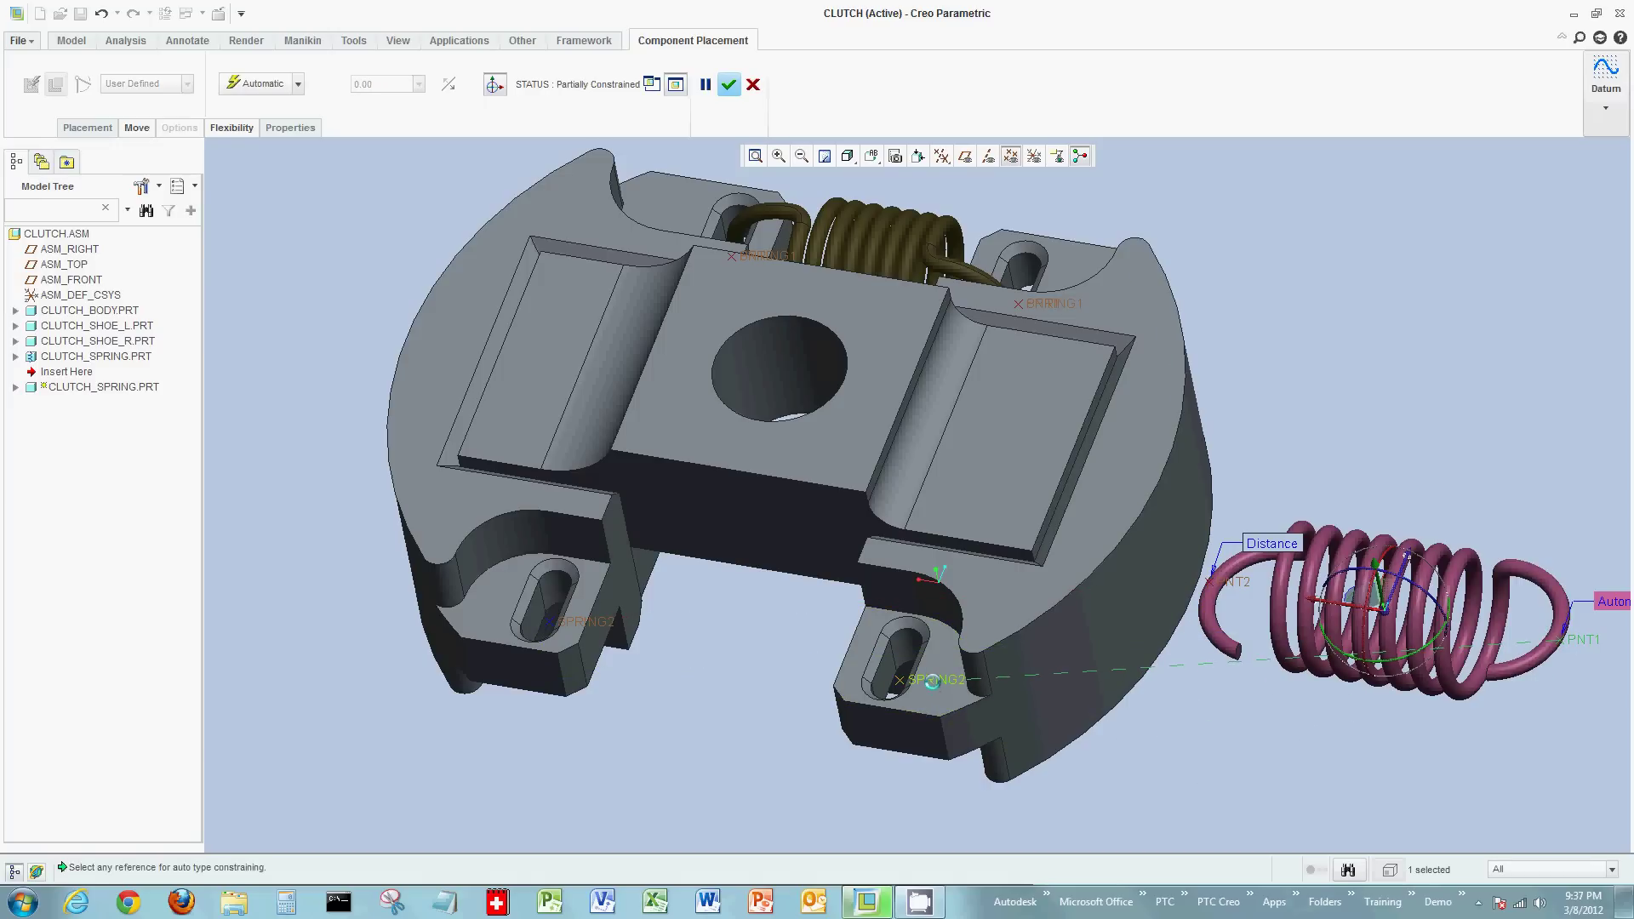
click(932, 681)
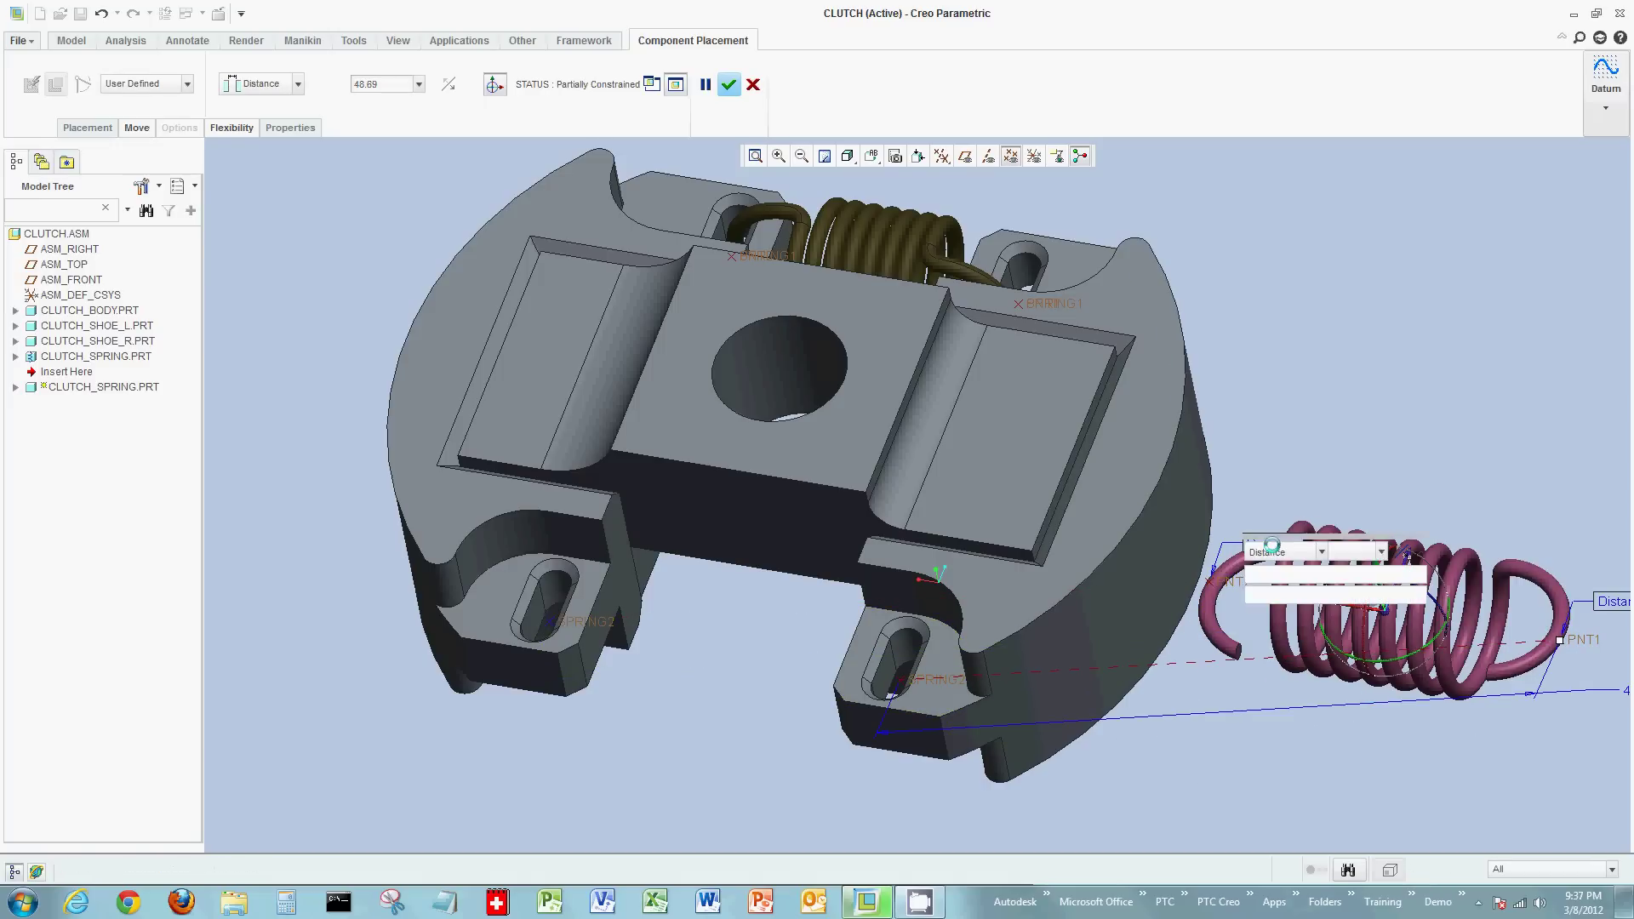
click(1274, 546)
click(1274, 552)
click(1268, 590)
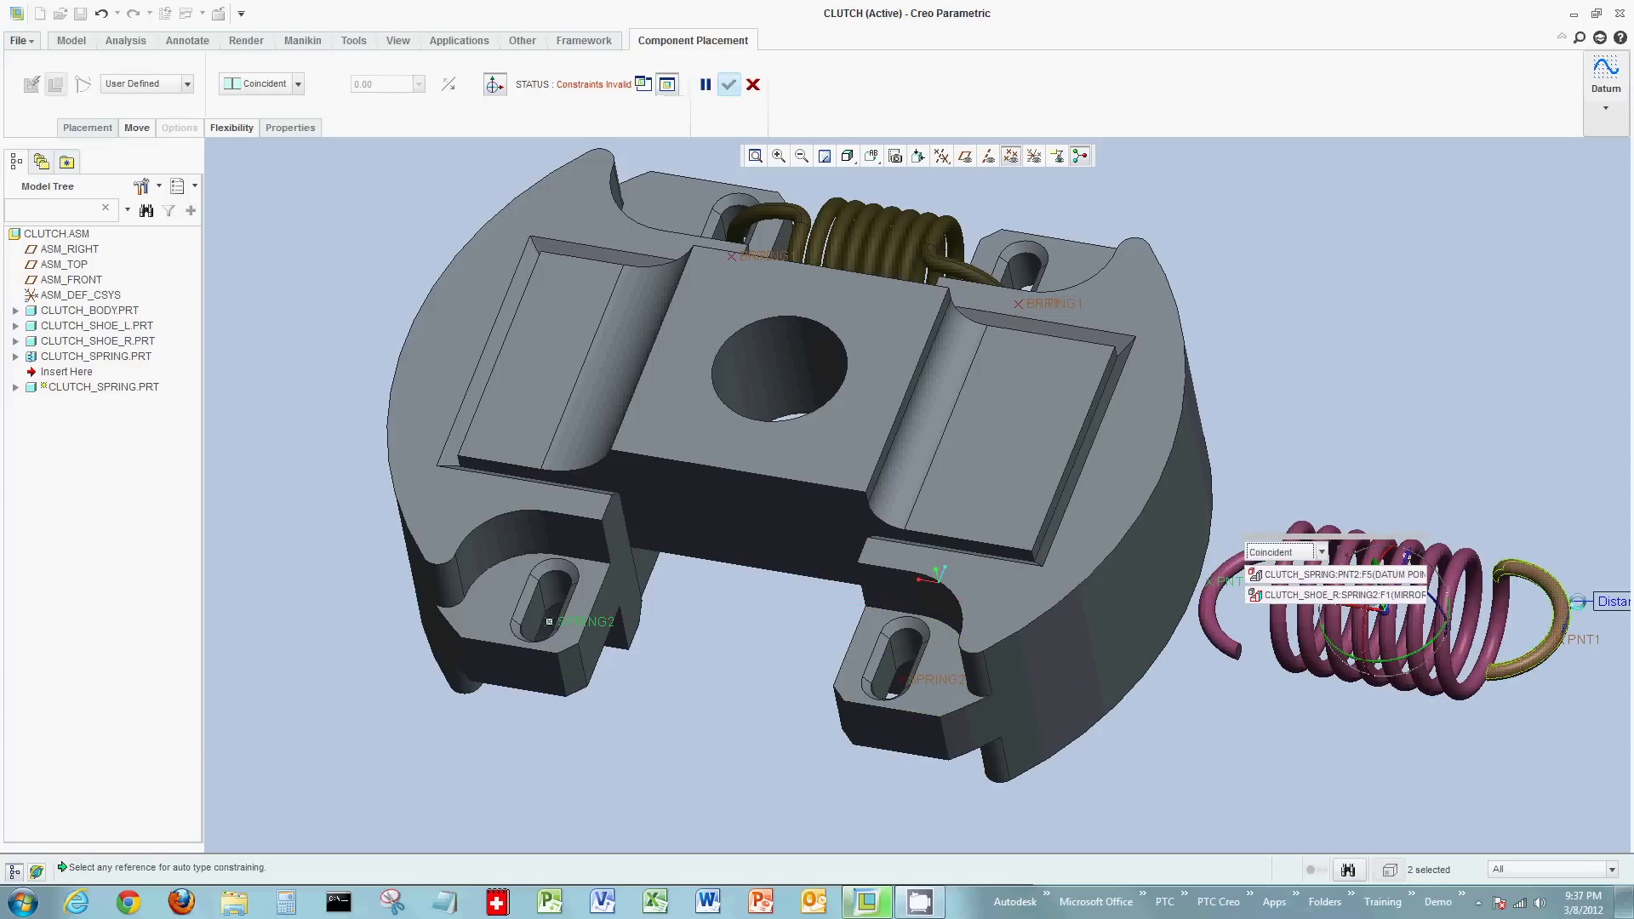
click(1611, 600)
click(1506, 612)
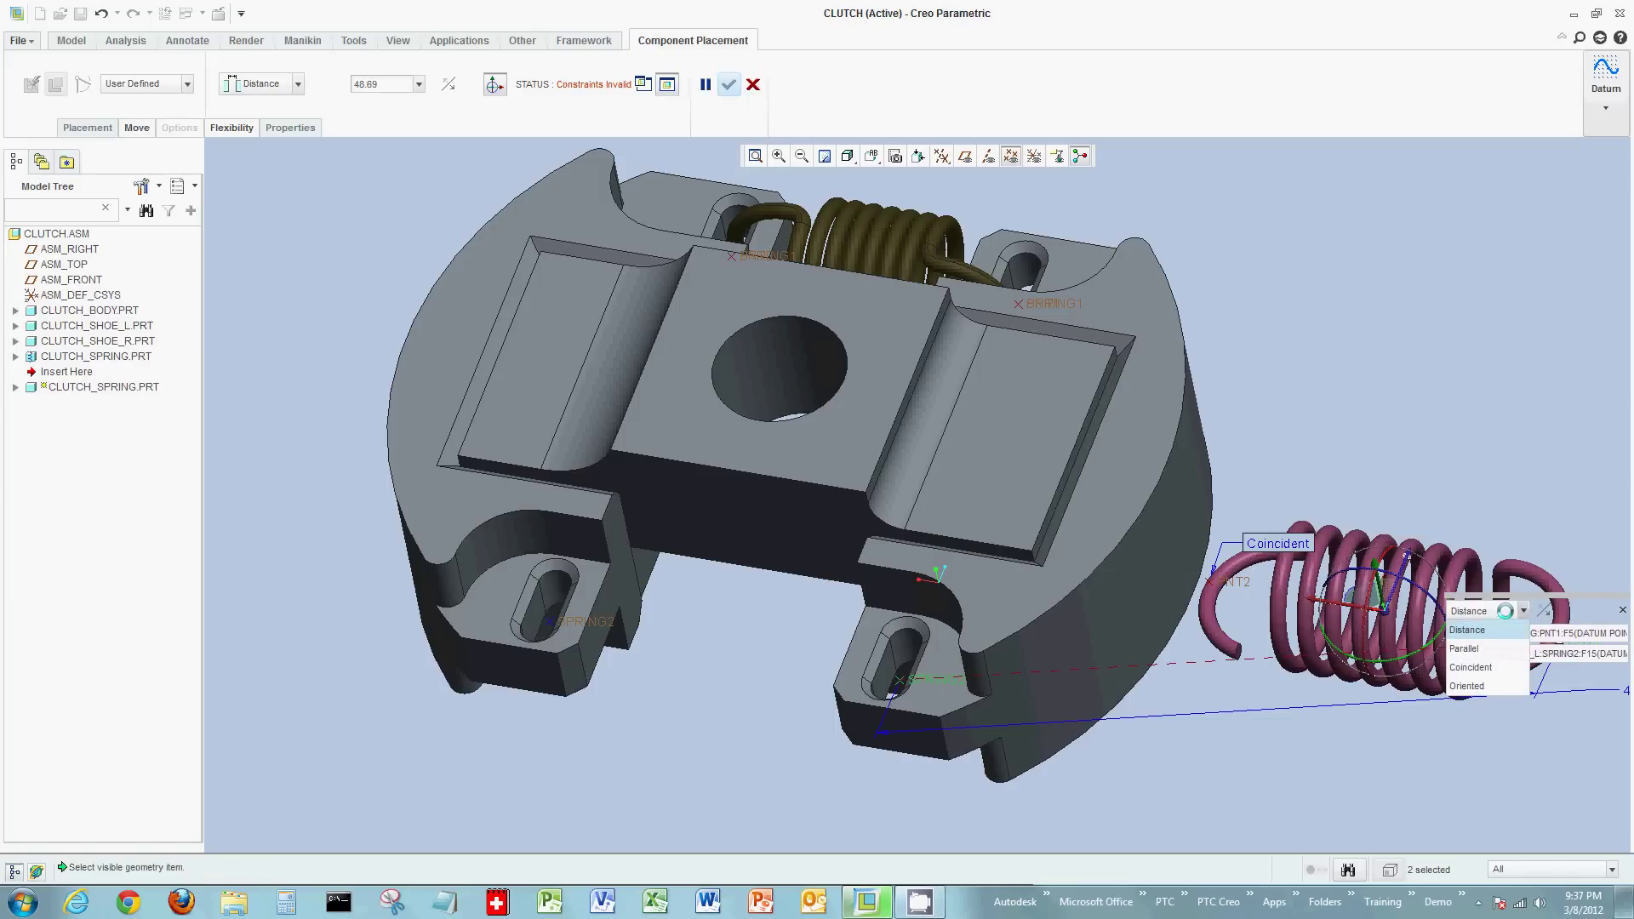
click(1472, 669)
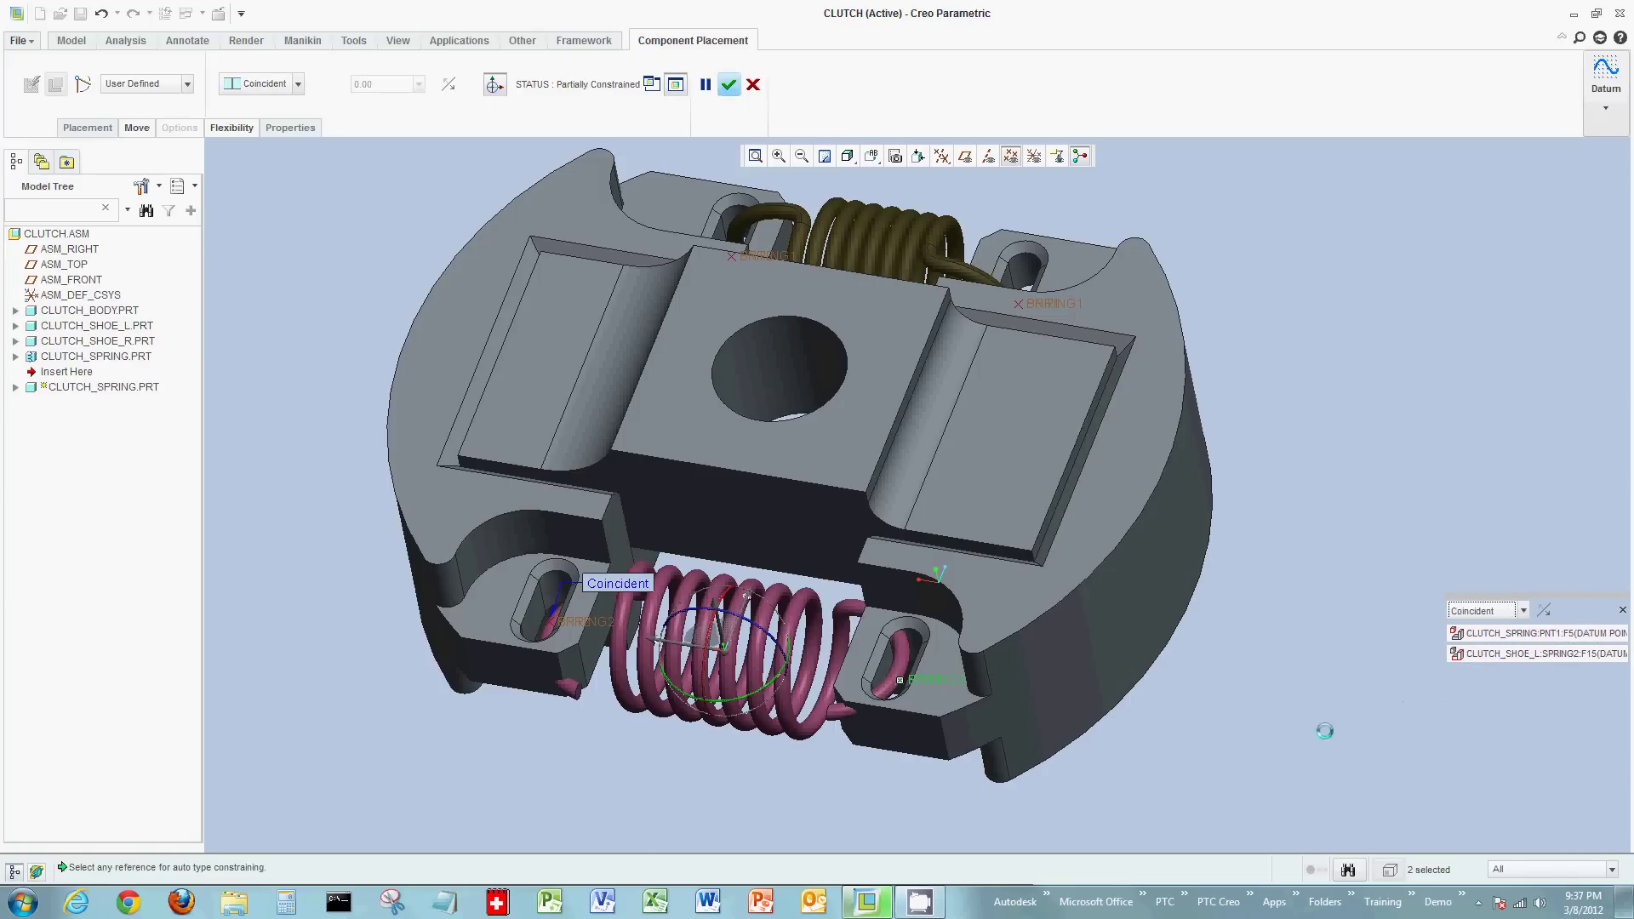
- Rotate the spring's hook into the slot, apply Fix Constraint, and finish placing it
drag(703, 619, 689, 751)
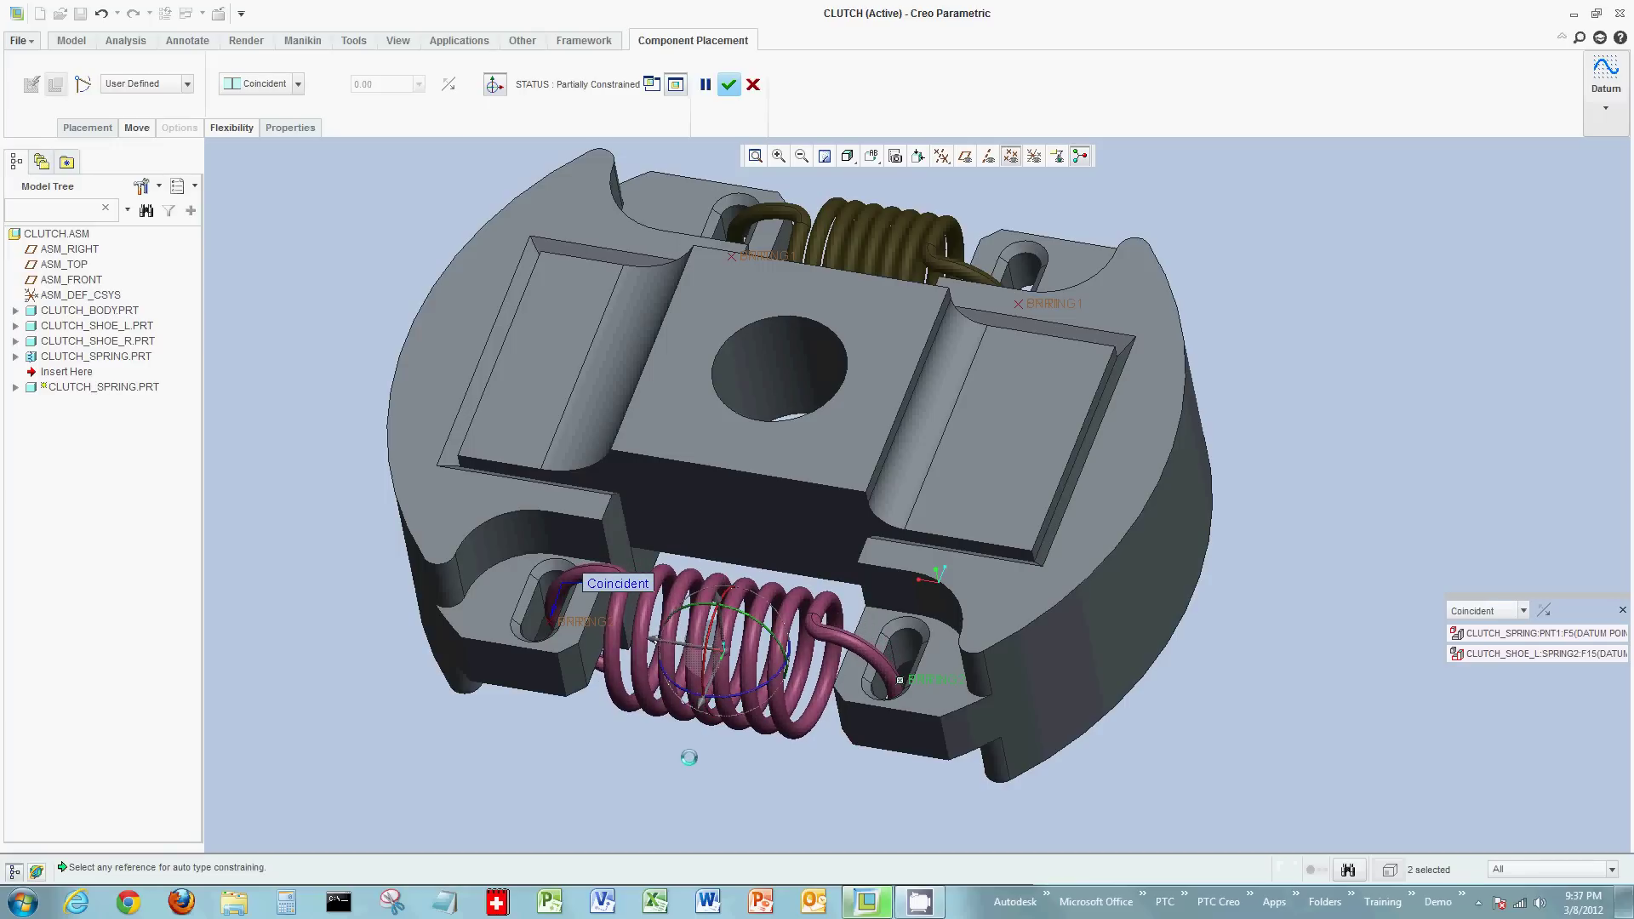
right_click(689, 752)
click(587, 692)
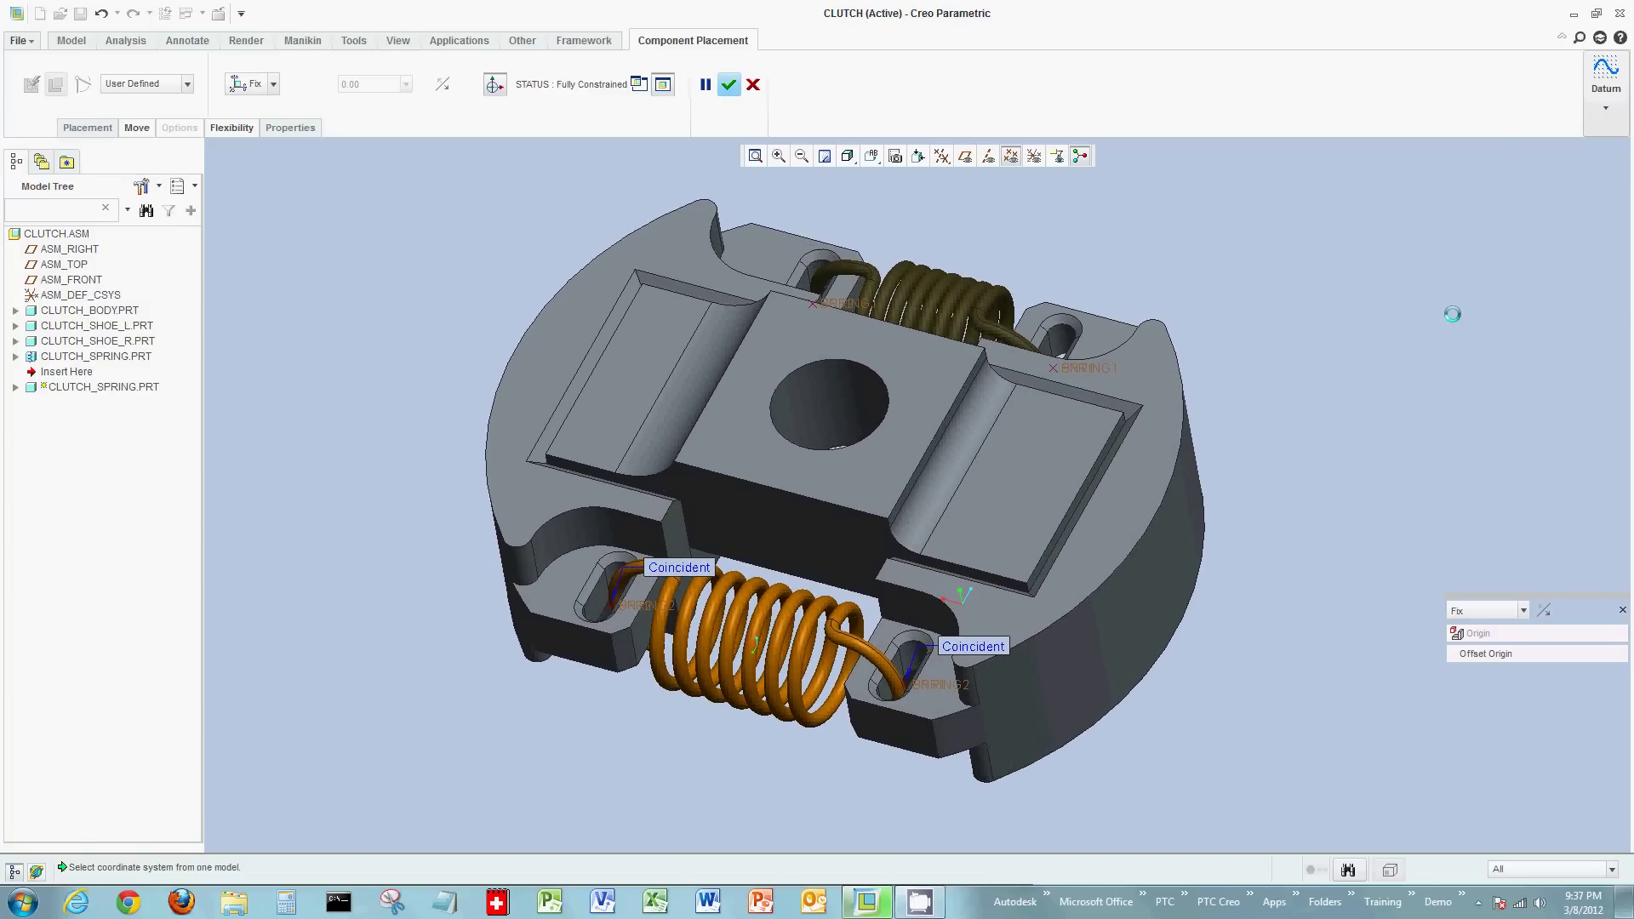
middle_click(1405, 350)
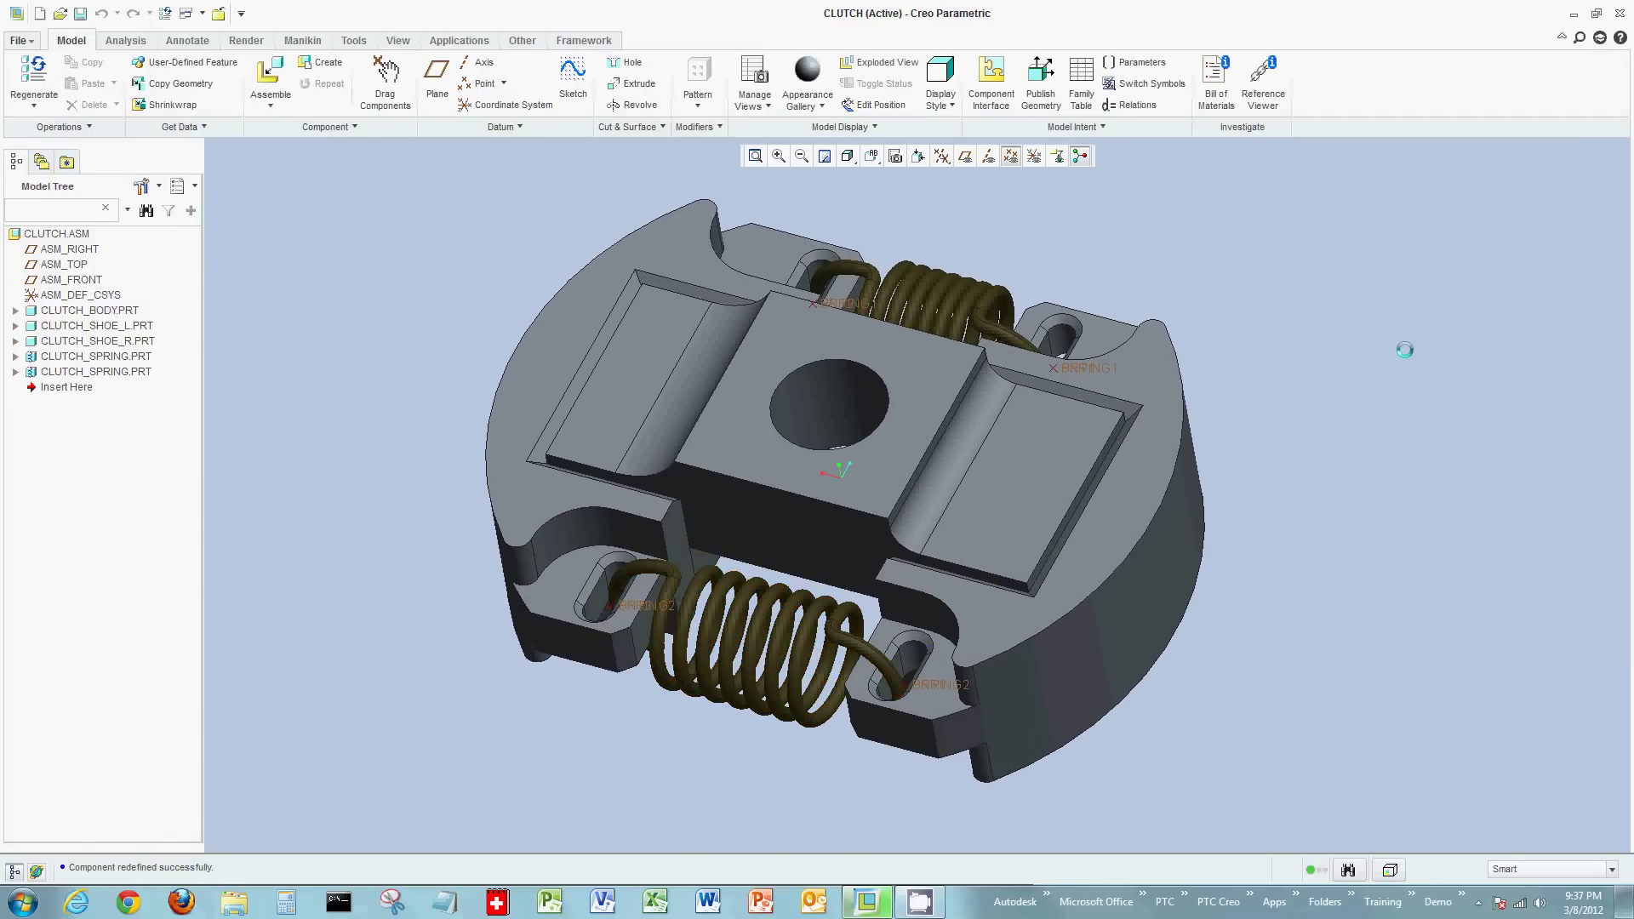